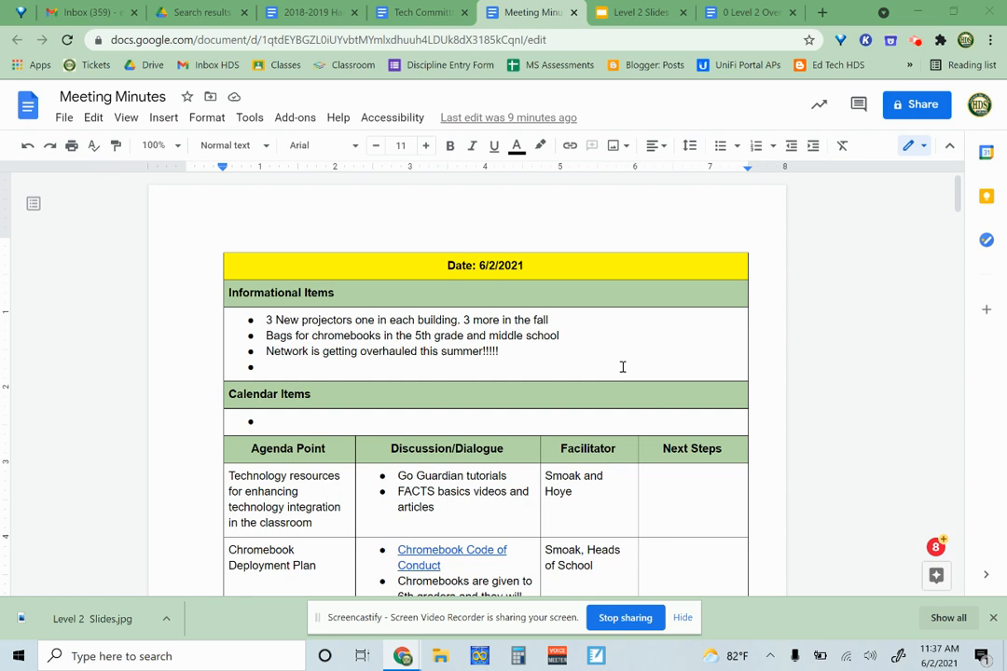
Insert a table with four columns and two rows above the Date: 6/2/2021 table.
{"action": "left_click", "coordinate": [529, 247]}
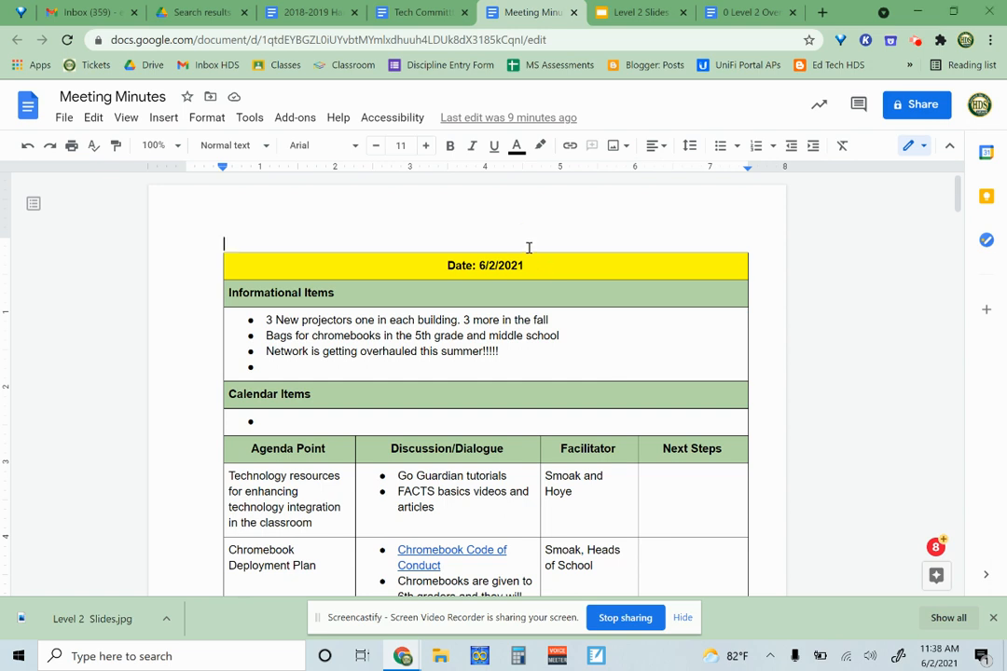
{"action": "left_click", "coordinate": [164, 117]}
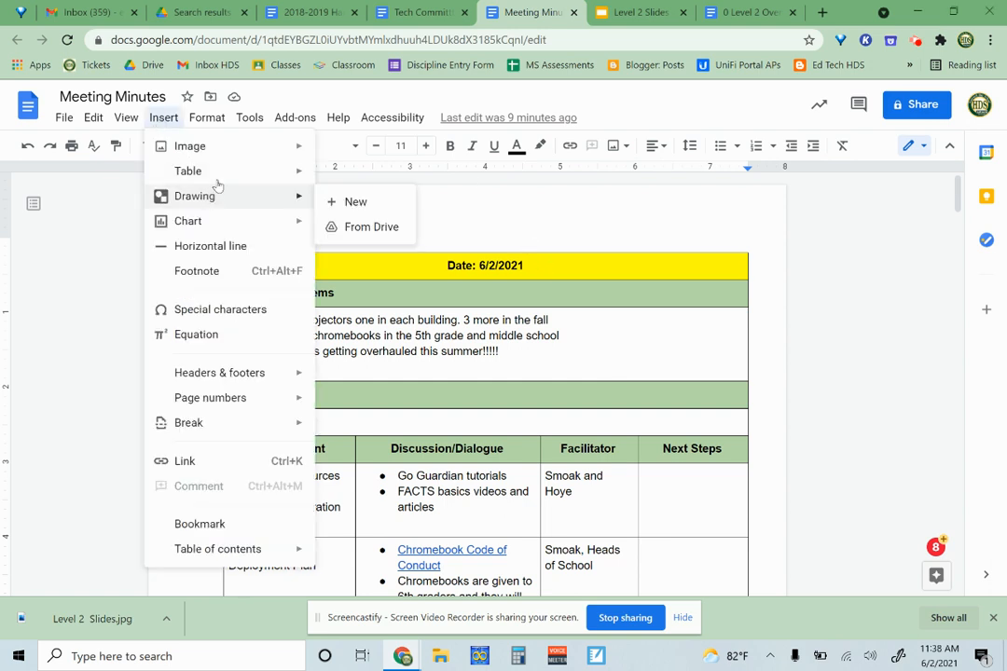
{"action": "mouse_move", "coordinate": [224, 174]}
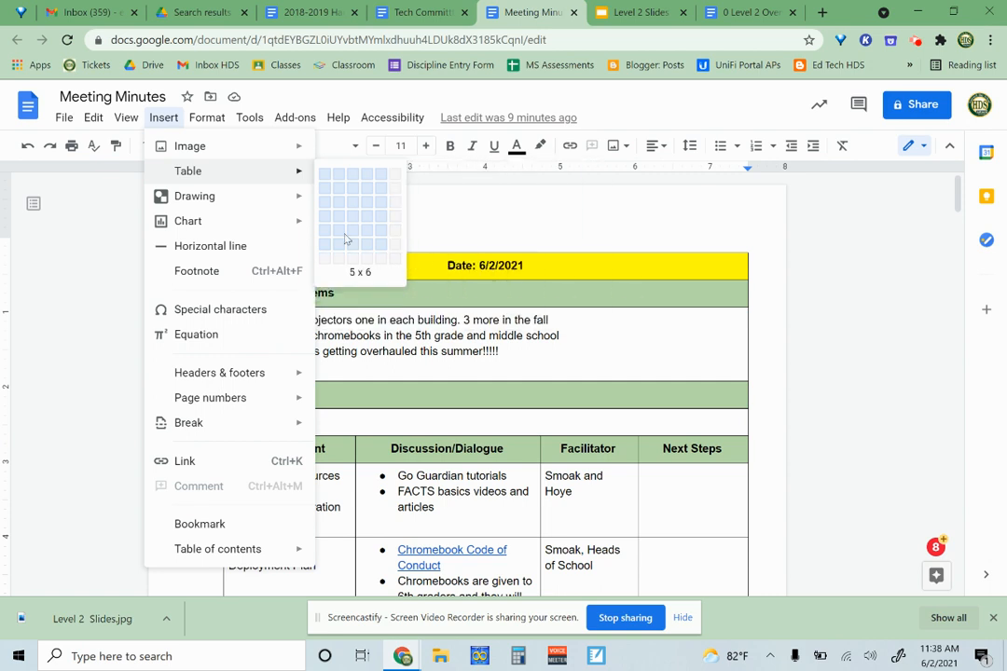
{"action": "mouse_move", "coordinate": [303, 224]}
{"action": "mouse_move", "coordinate": [298, 171]}
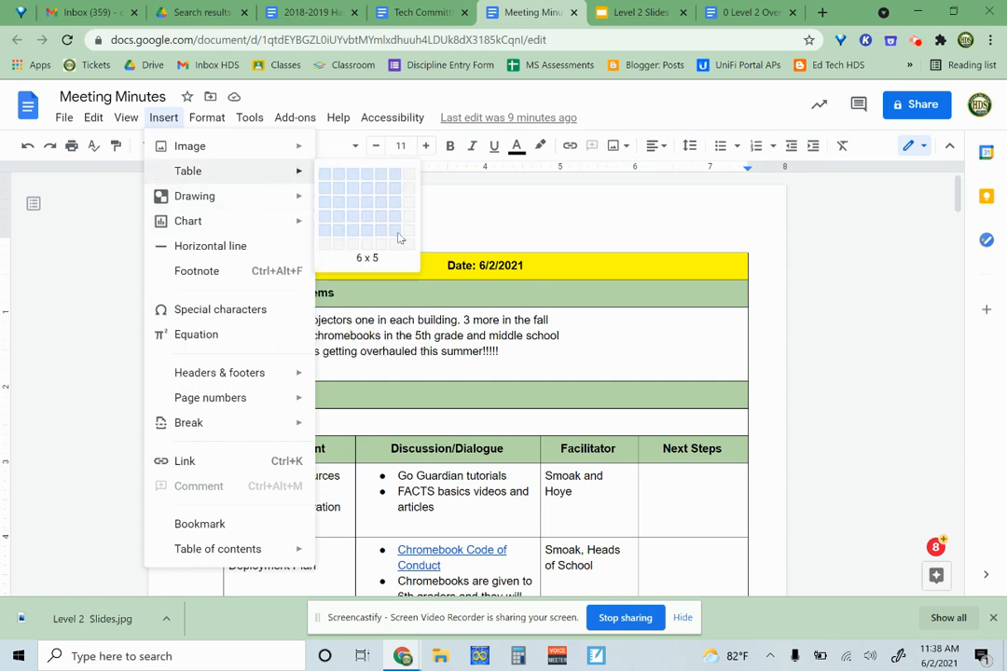
{"action": "left_click", "coordinate": [371, 188]}
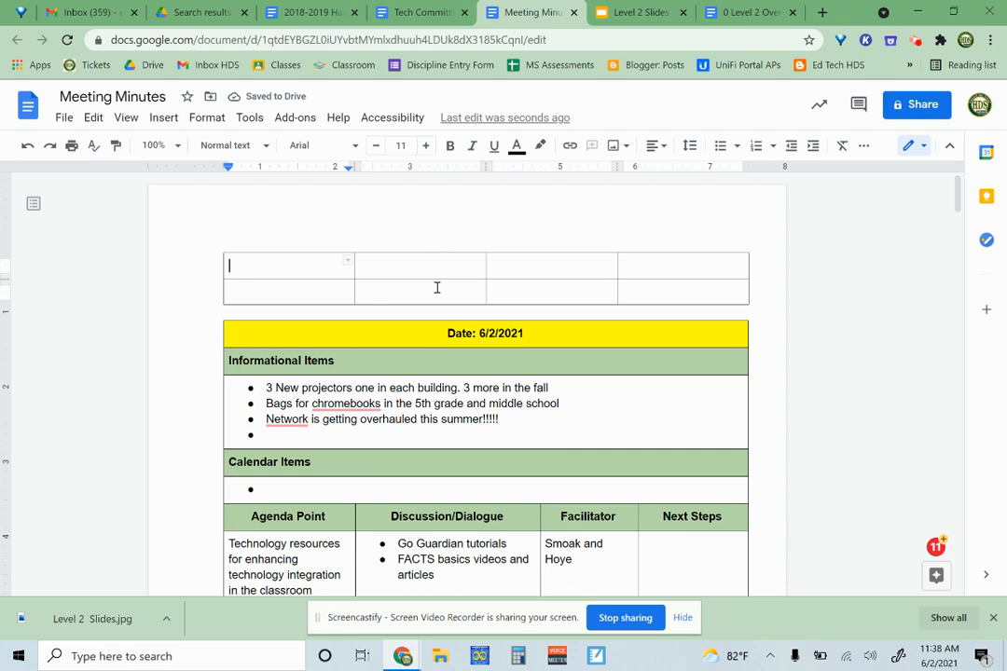
Add a row below the new table's second row and a column to the left of its first column.
{"action": "right_click", "coordinate": [334, 295]}
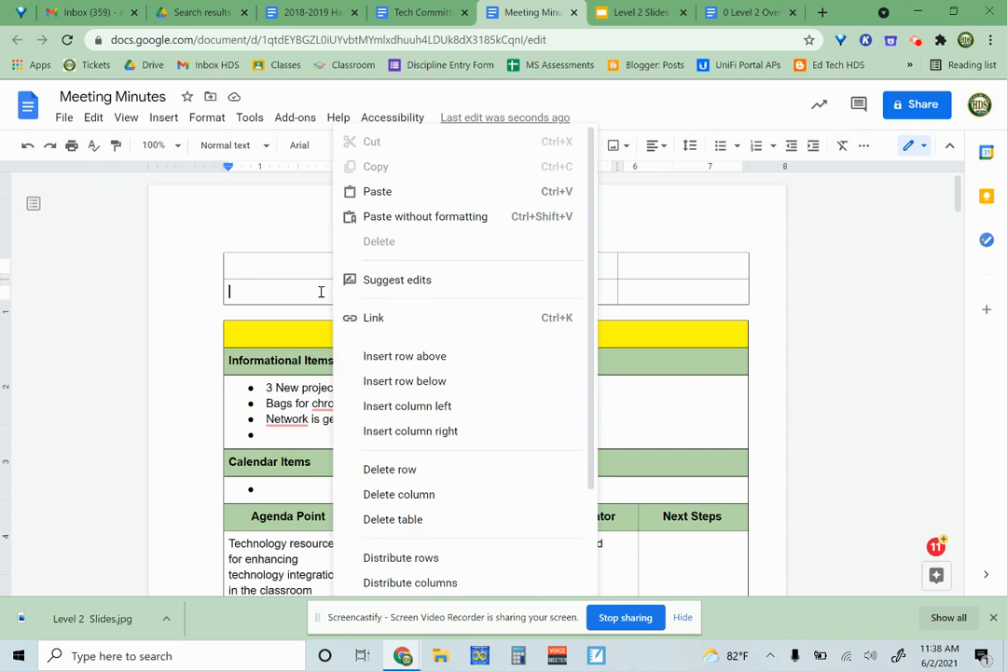
{"action": "left_click", "coordinate": [421, 382]}
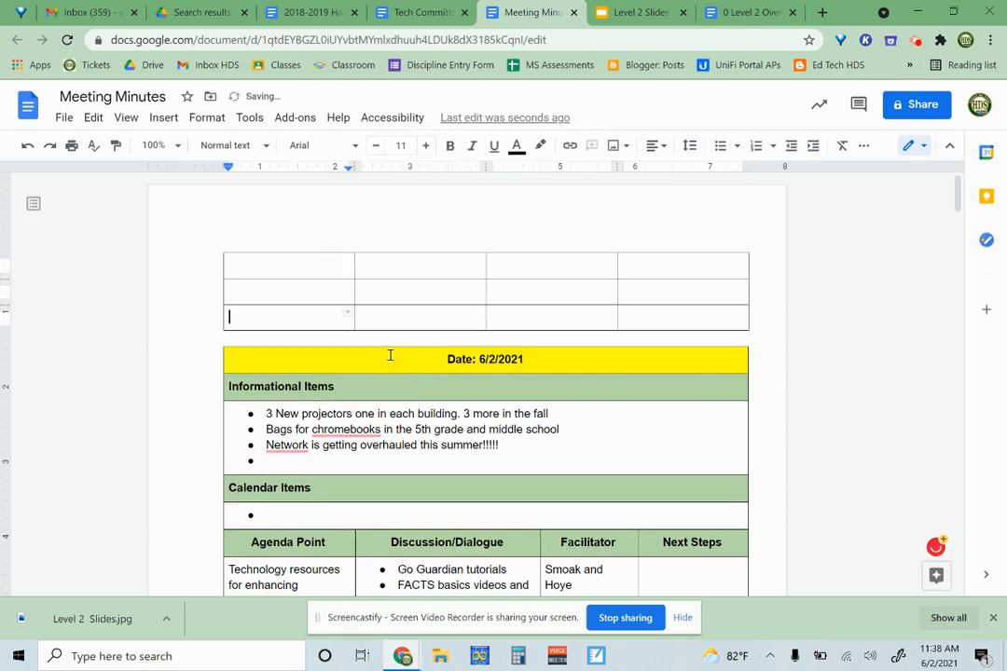
{"action": "left_click", "coordinate": [293, 313]}
{"action": "right_click", "coordinate": [292, 315]}
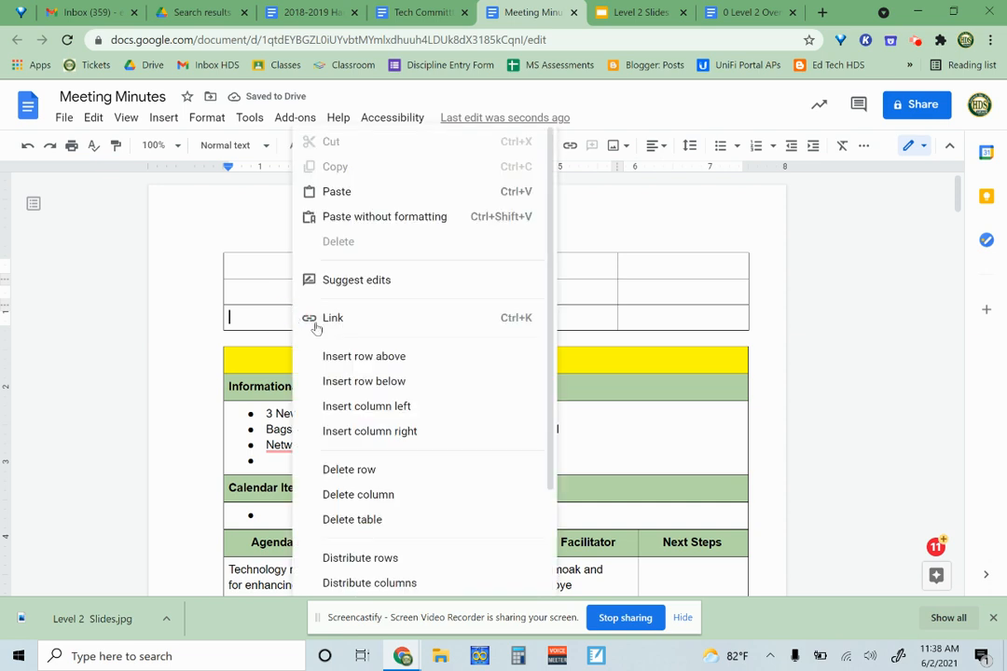
{"action": "left_click", "coordinate": [394, 411]}
{"action": "left_click", "coordinate": [265, 268]}
{"action": "right_click", "coordinate": [266, 271]}
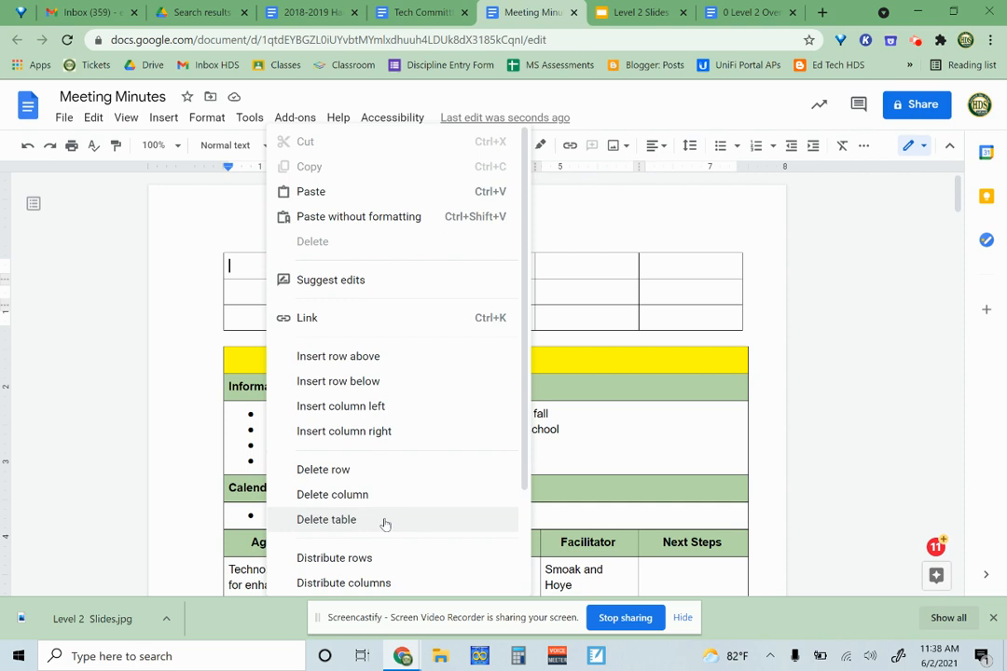
{"action": "scroll", "coordinate": [386, 525], "scroll_direction": "down", "scroll_amount": 3}
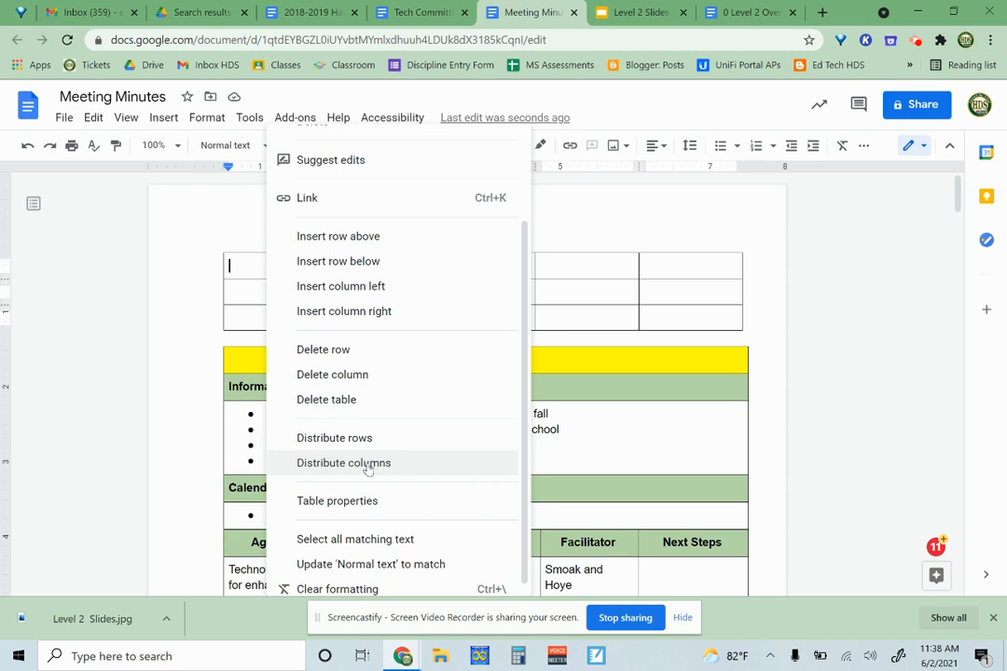
{"action": "left_click", "coordinate": [604, 277]}
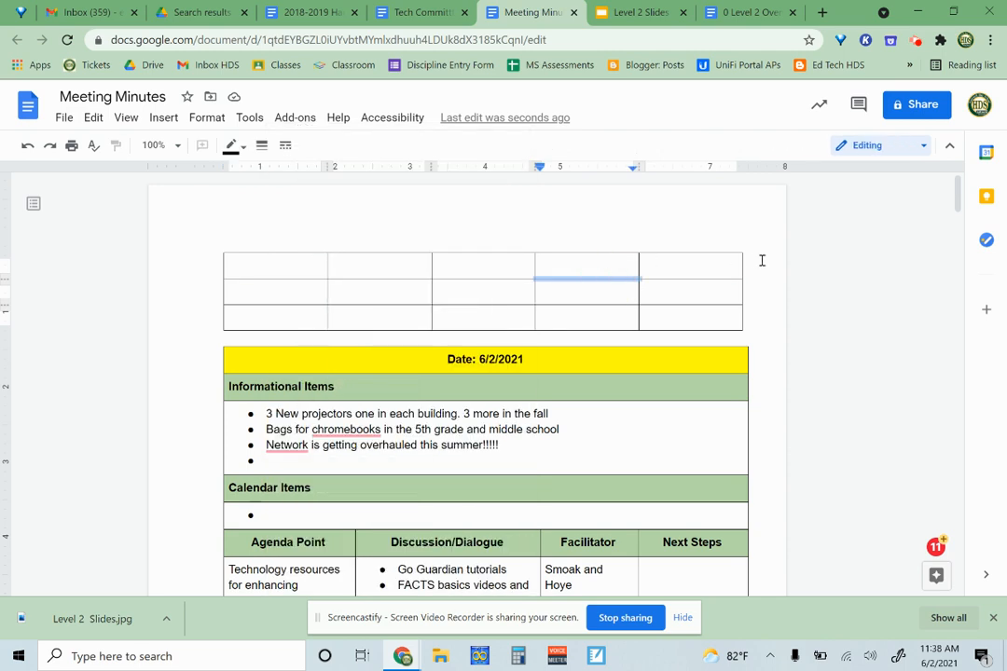
Narrow the new table by shrinking its last column and distribute all five columns evenly.
{"action": "left_click_drag", "start_coordinate": [742, 263], "coordinate": [661, 272]}
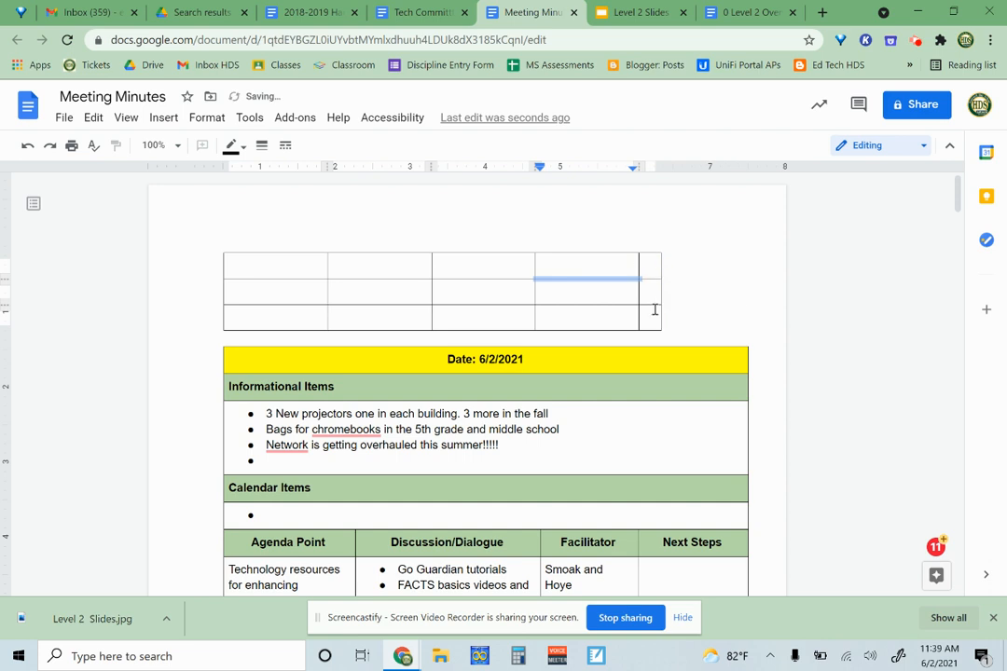
{"action": "left_click_drag", "start_coordinate": [652, 319], "coordinate": [297, 272]}
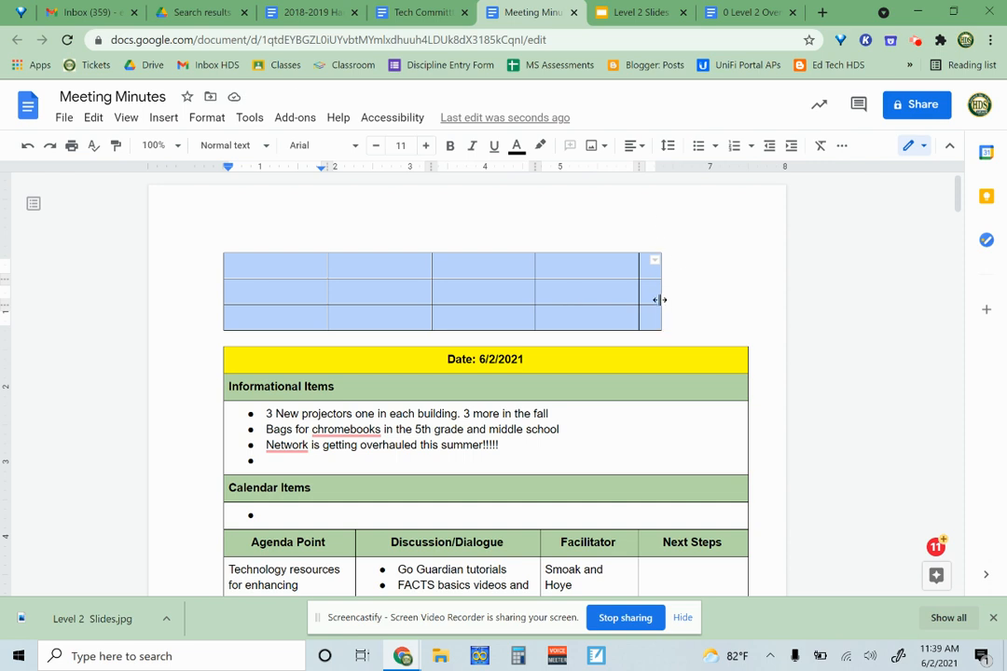
{"action": "right_click", "coordinate": [501, 290]}
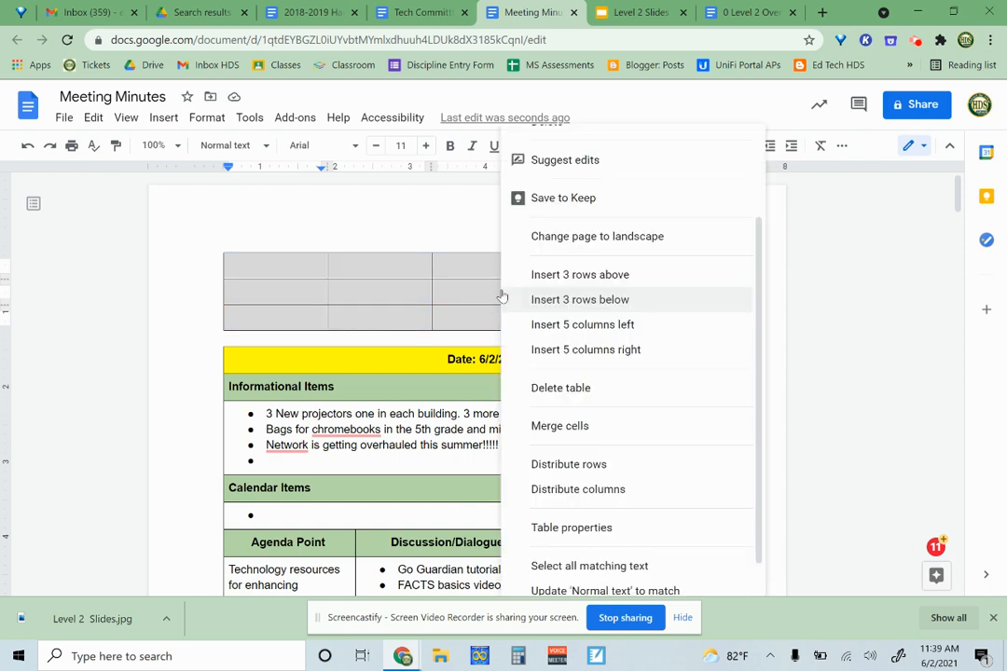
{"action": "left_click", "coordinate": [577, 492]}
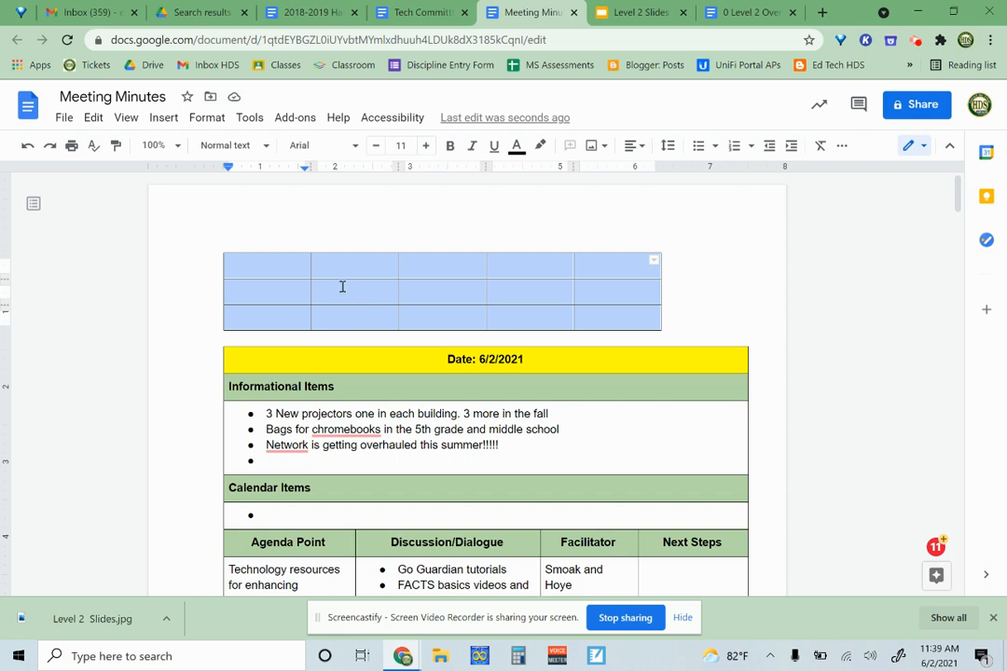
{"action": "left_click", "coordinate": [415, 274]}
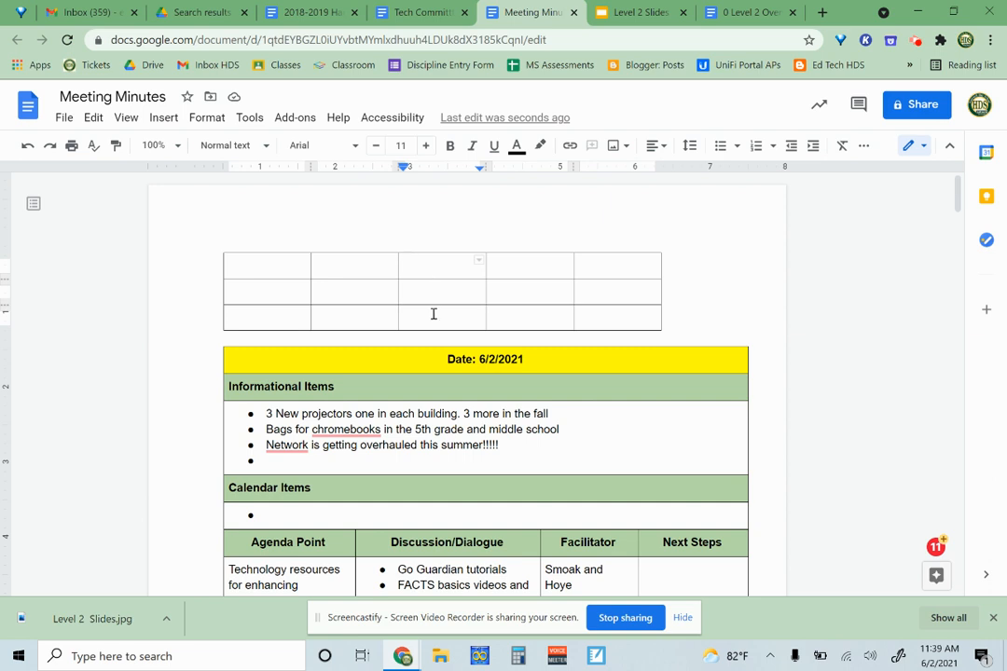
Make the new table's bottom row taller and distribute its three rows evenly.
{"action": "left_click_drag", "start_coordinate": [431, 329], "coordinate": [413, 269]}
{"action": "right_click", "coordinate": [416, 272]}
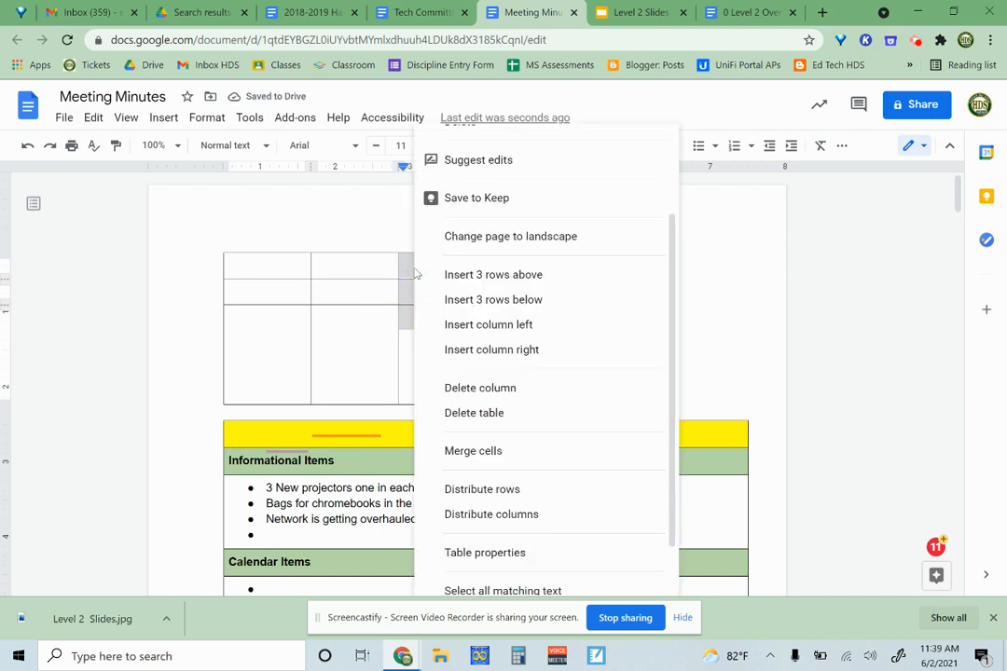
{"action": "left_click", "coordinate": [504, 490]}
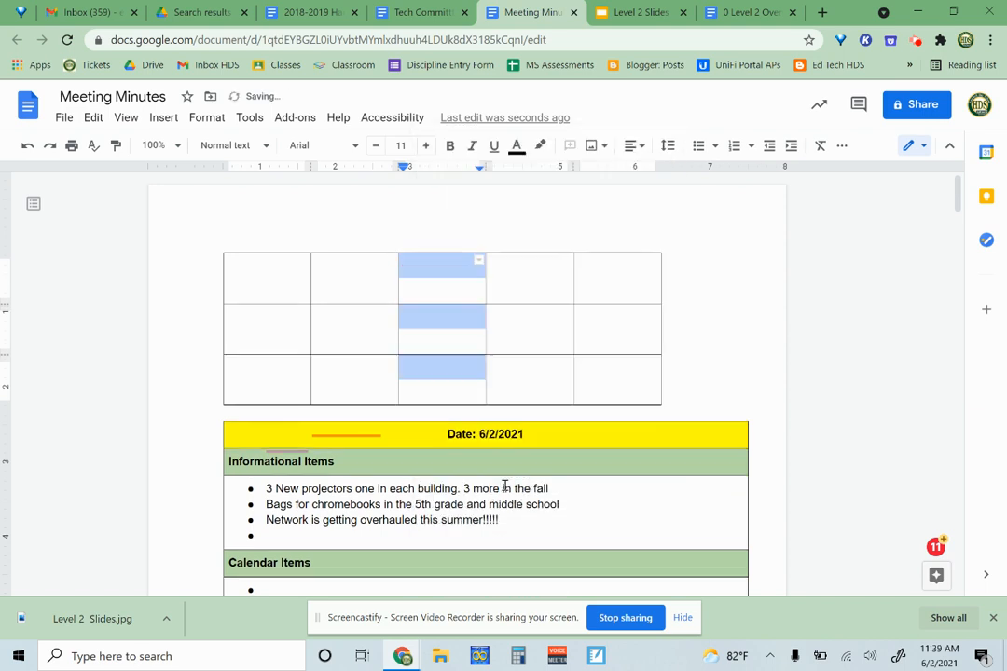
{"action": "left_click", "coordinate": [497, 367]}
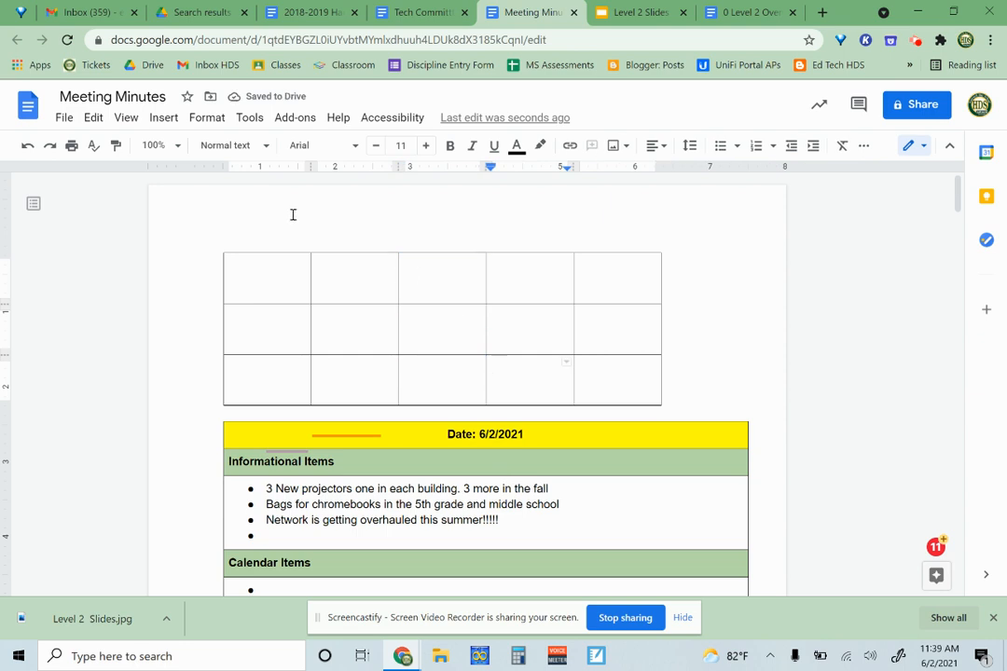
Set the new table's border width to 0 pt in the table properties.
{"action": "right_click", "coordinate": [407, 311]}
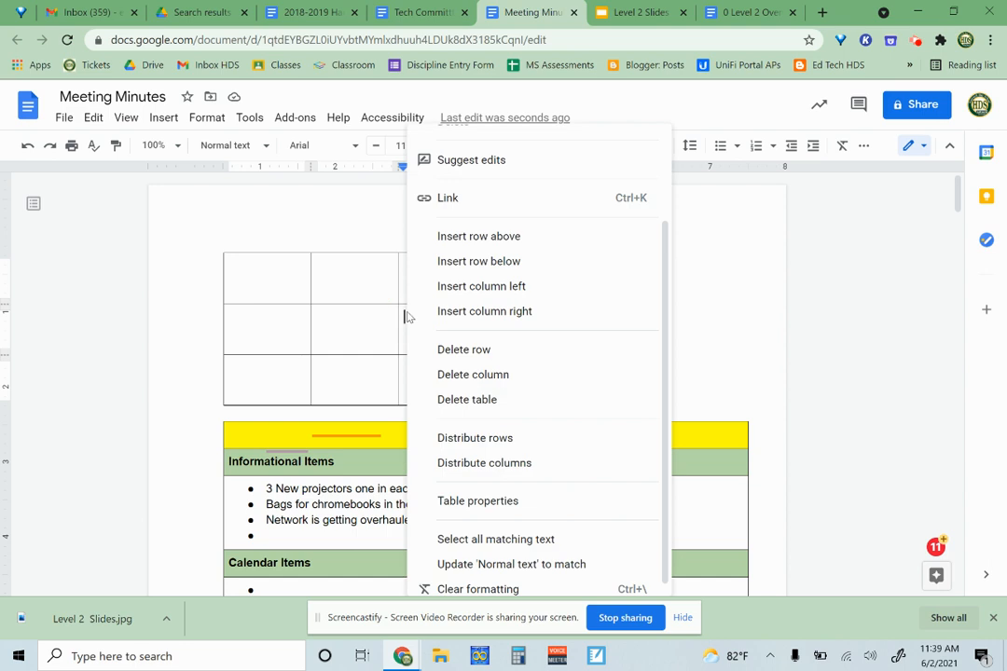
{"action": "scroll", "coordinate": [491, 421], "scroll_direction": "down", "scroll_amount": 1}
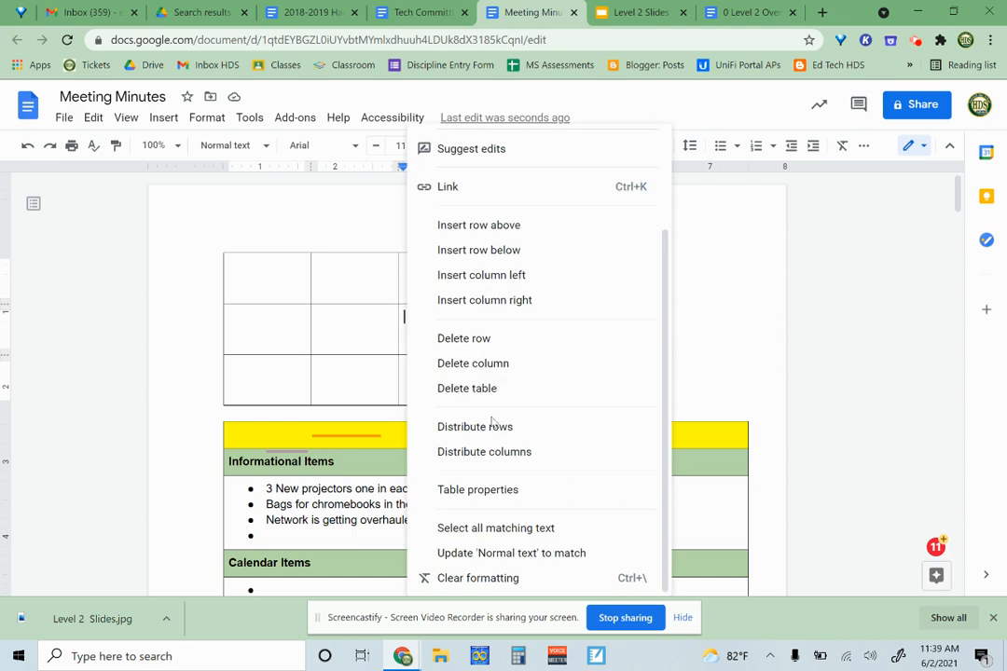
{"action": "left_click", "coordinate": [514, 491]}
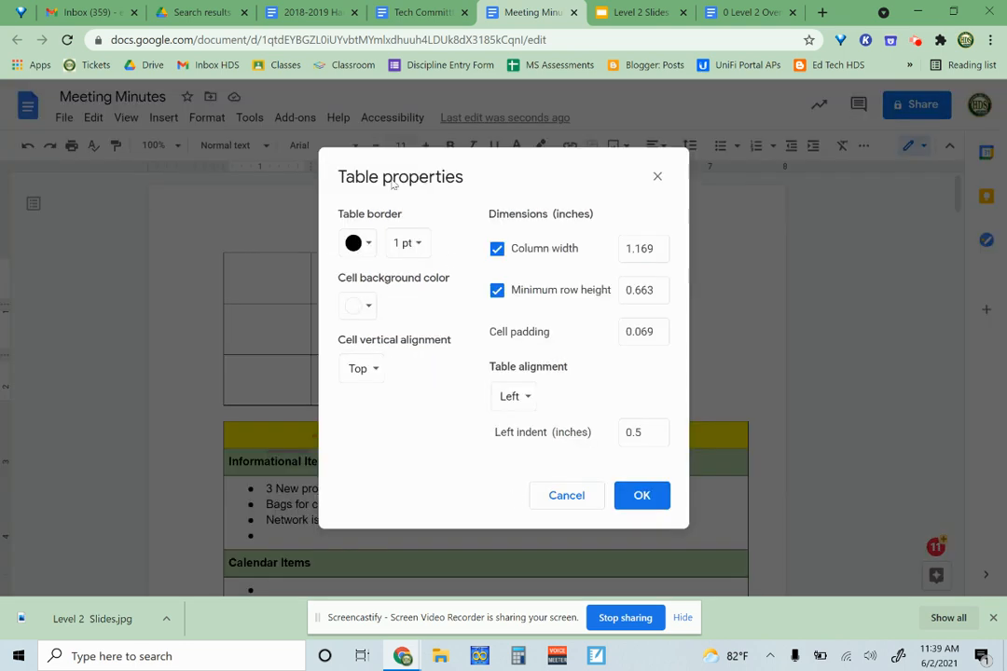
{"action": "left_click", "coordinate": [415, 247]}
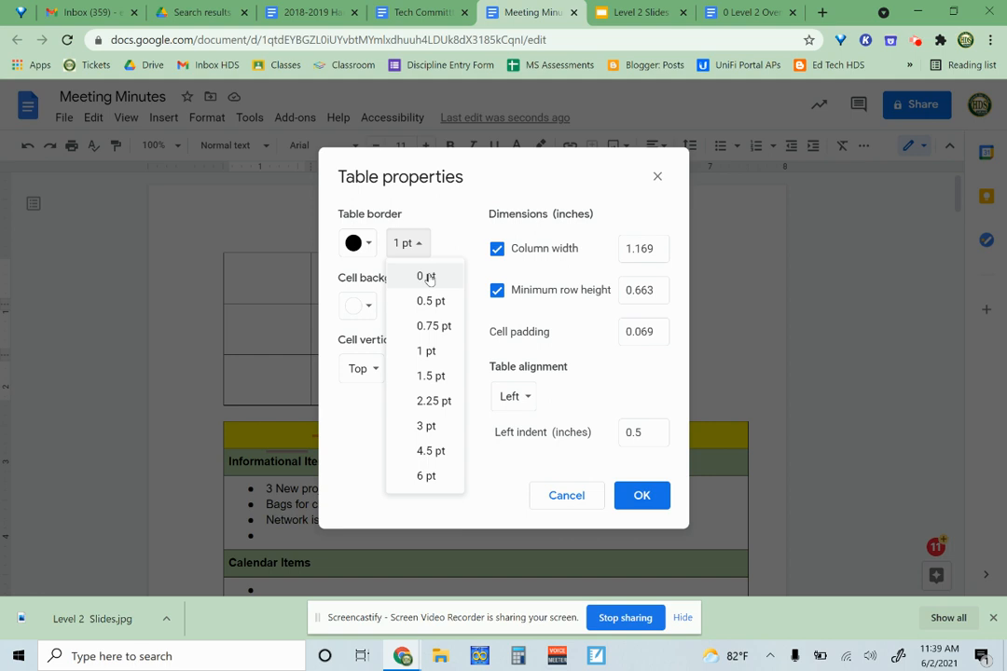
{"action": "left_click", "coordinate": [432, 282]}
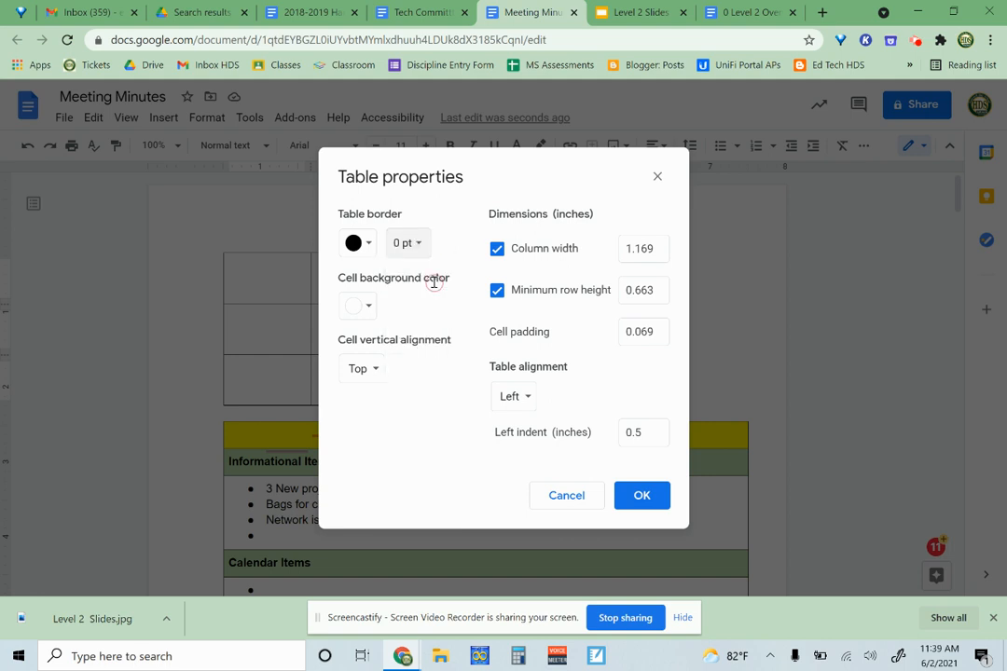
{"action": "left_click", "coordinate": [634, 497]}
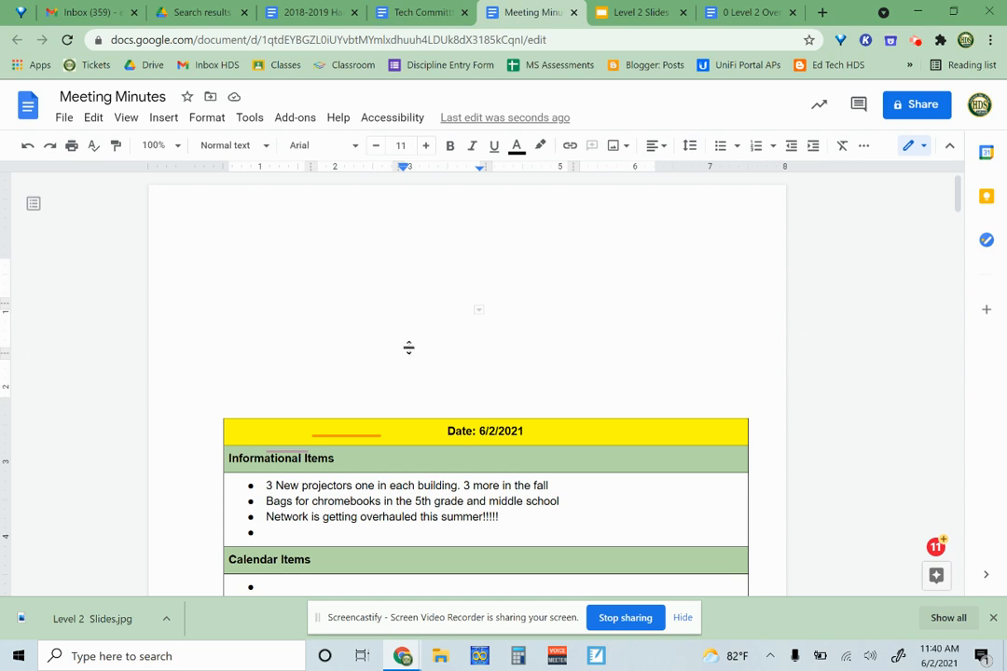
Give the top cell of the borderless table's third column a light gray background and Middle vertical alignment.
{"action": "mouse_move", "coordinate": [400, 309]}
{"action": "left_mouse_down"}
{"action": "mouse_move", "coordinate": [380, 309]}
{"action": "mouse_move", "coordinate": [396, 309]}
{"action": "left_mouse_up"}
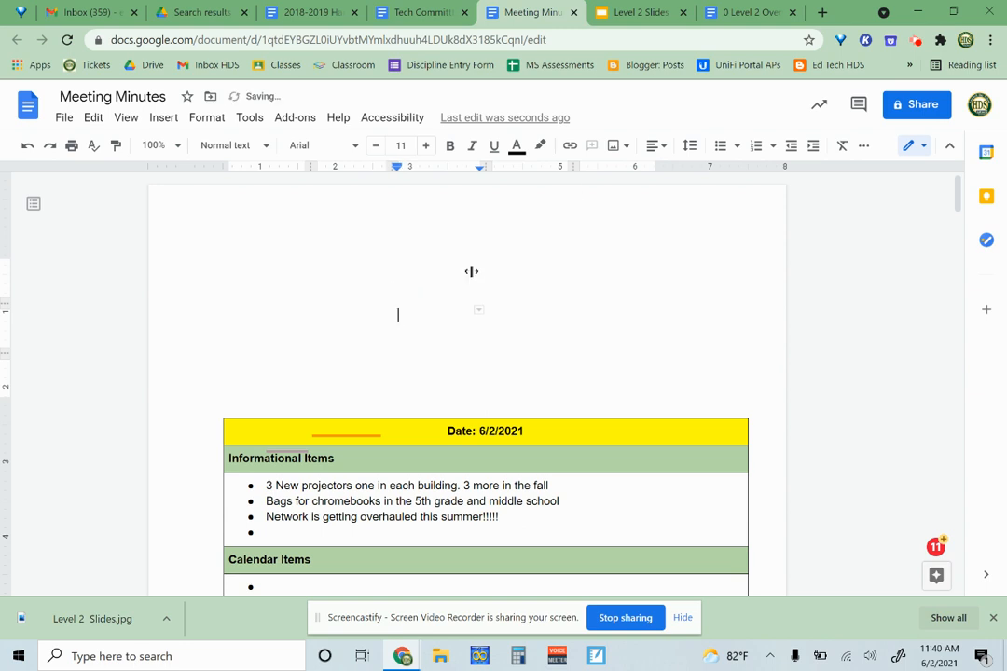
{"action": "right_click", "coordinate": [445, 291]}
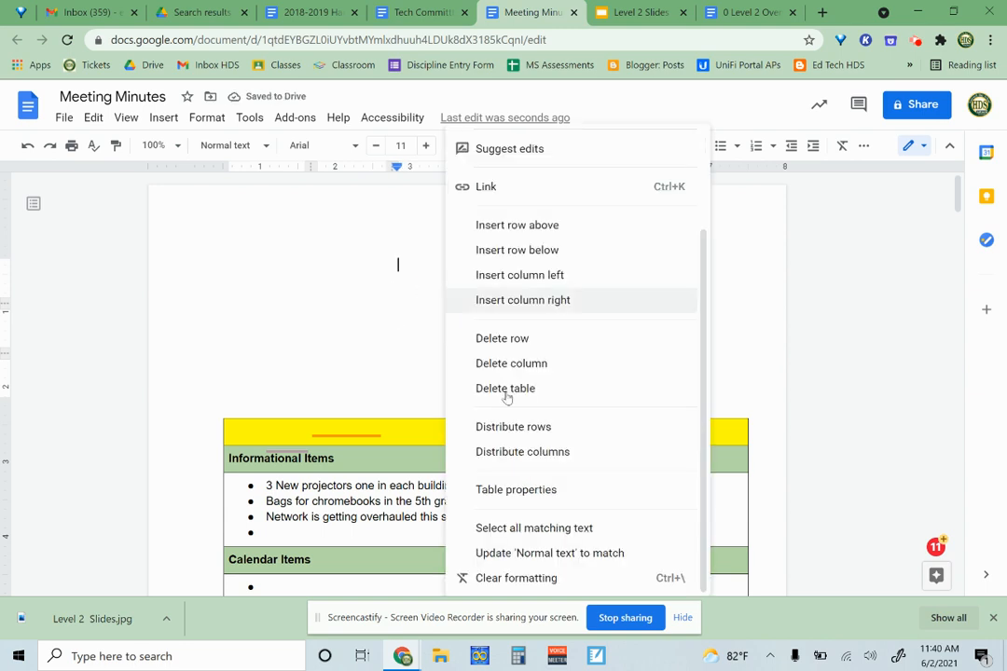
{"action": "left_click", "coordinate": [528, 490]}
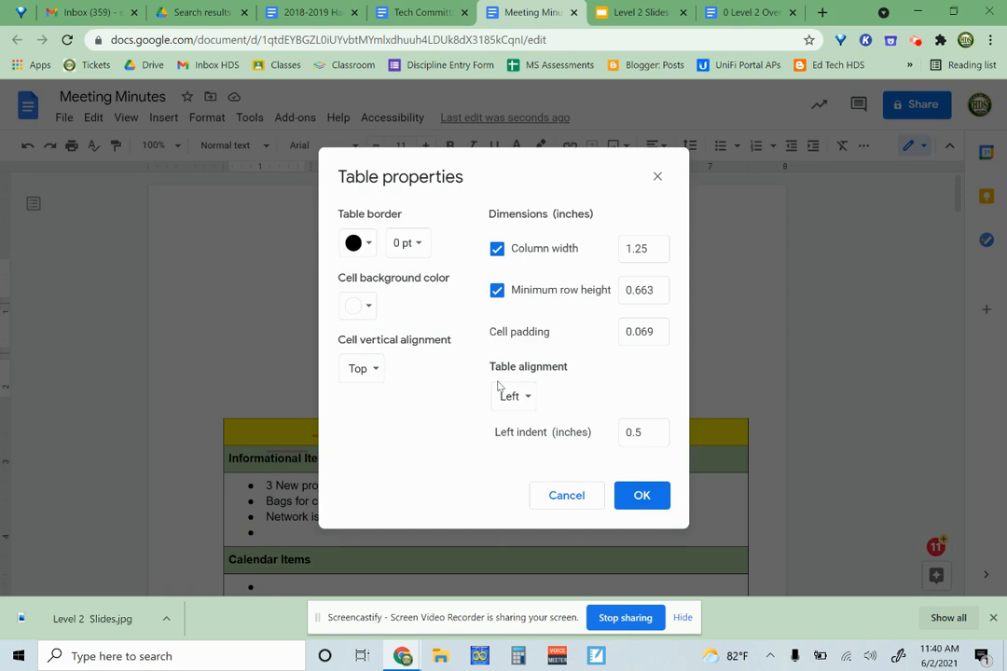
{"action": "left_click", "coordinate": [365, 306]}
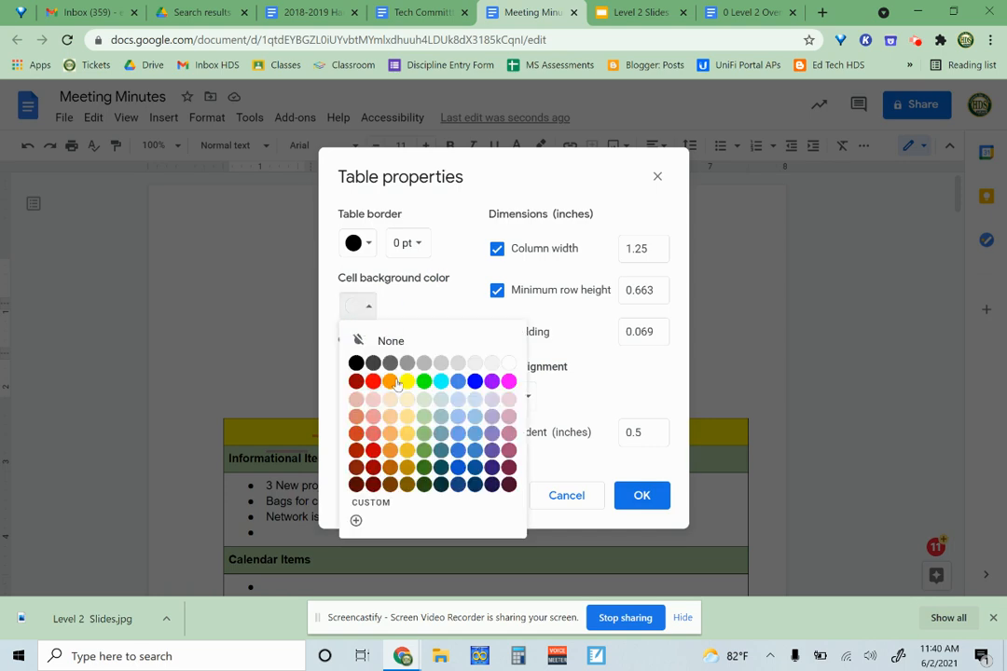
{"action": "left_click", "coordinate": [474, 364]}
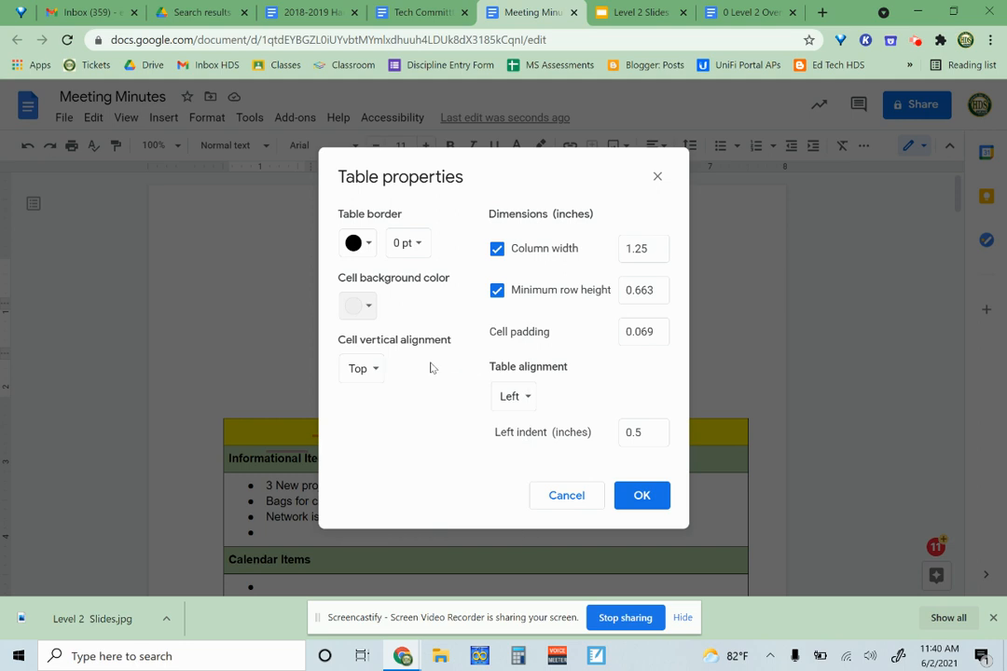
{"action": "left_click", "coordinate": [376, 368]}
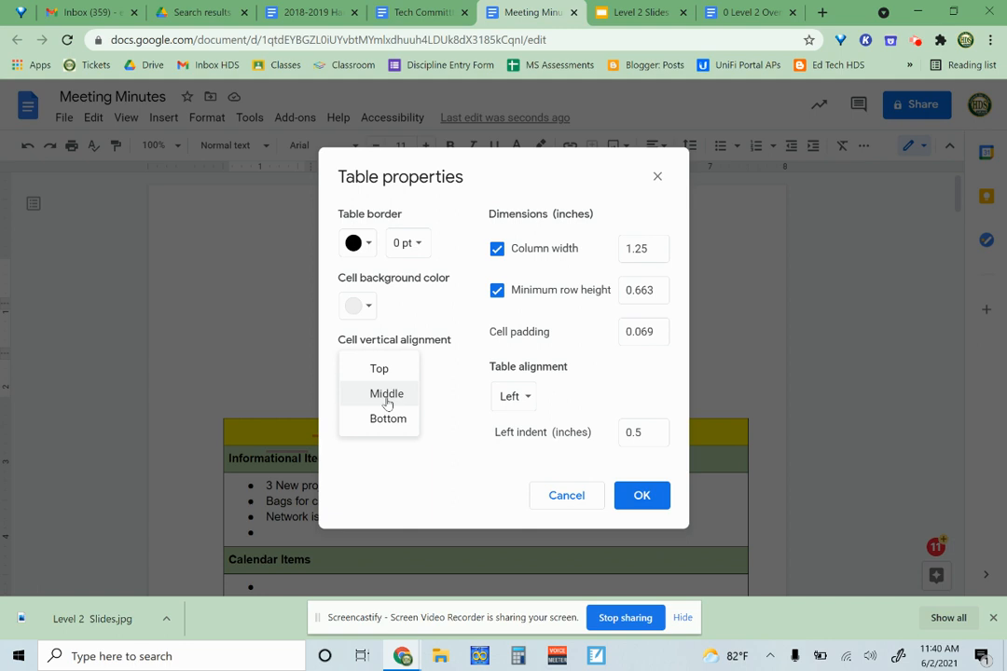
{"action": "left_click", "coordinate": [387, 396]}
{"action": "left_click", "coordinate": [658, 502]}
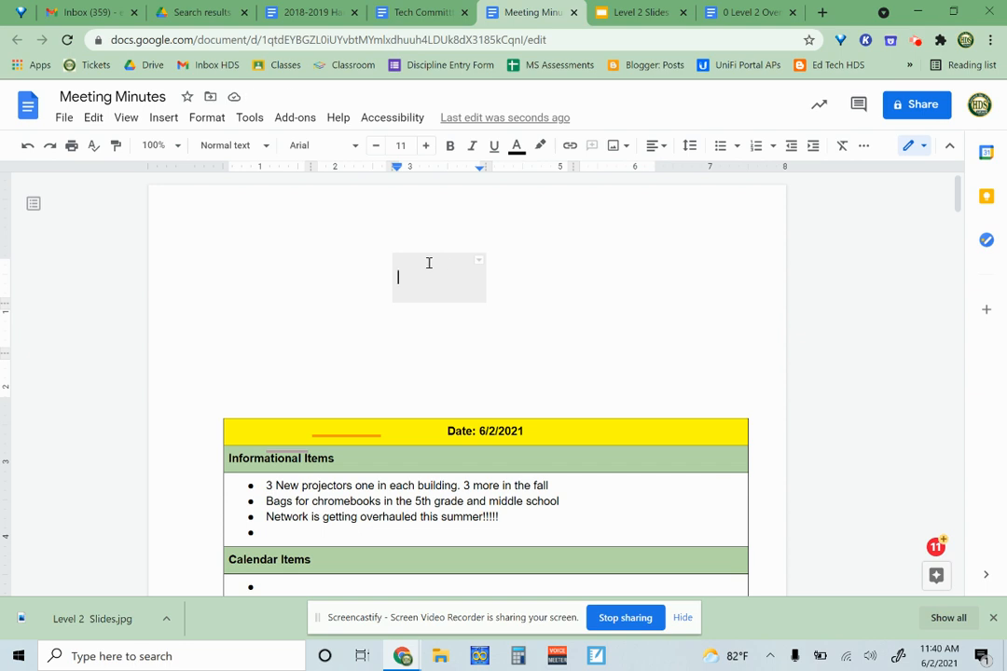
Enter "jkdnj" in the gray cell and set the cell's vertical alignment to Bottom.
{"action": "type", "text": "jkdnj"}
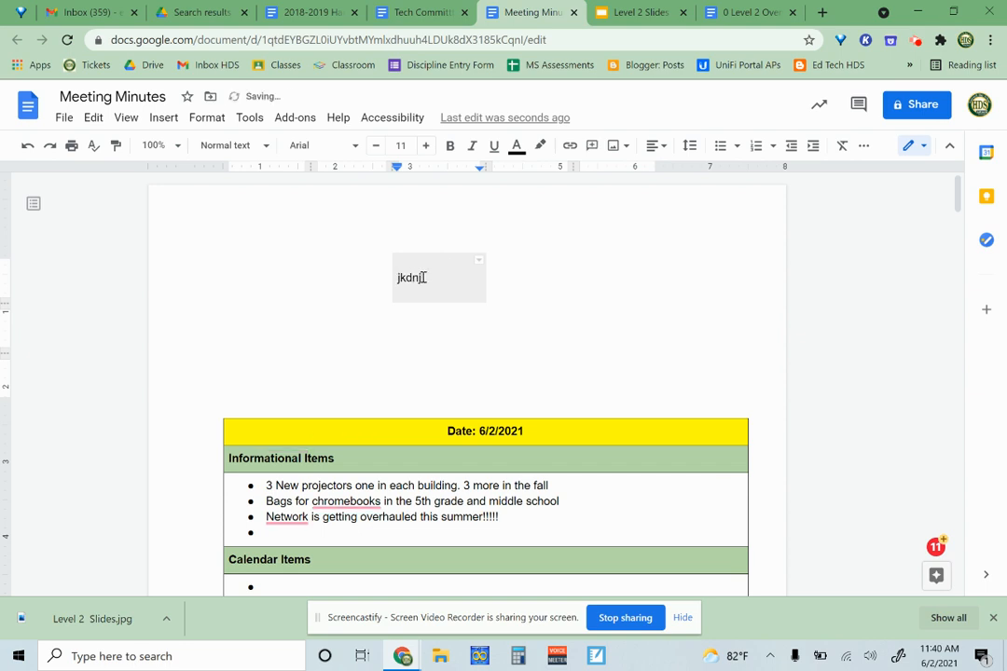
{"action": "left_click", "coordinate": [423, 291]}
{"action": "double_click", "coordinate": [396, 282]}
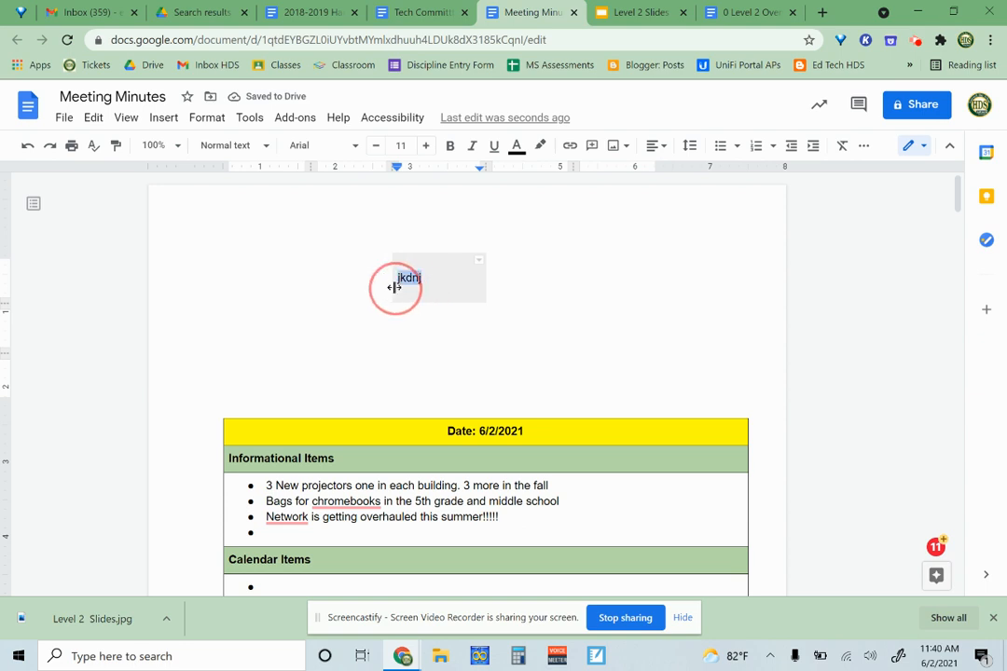
{"action": "right_click", "coordinate": [451, 280]}
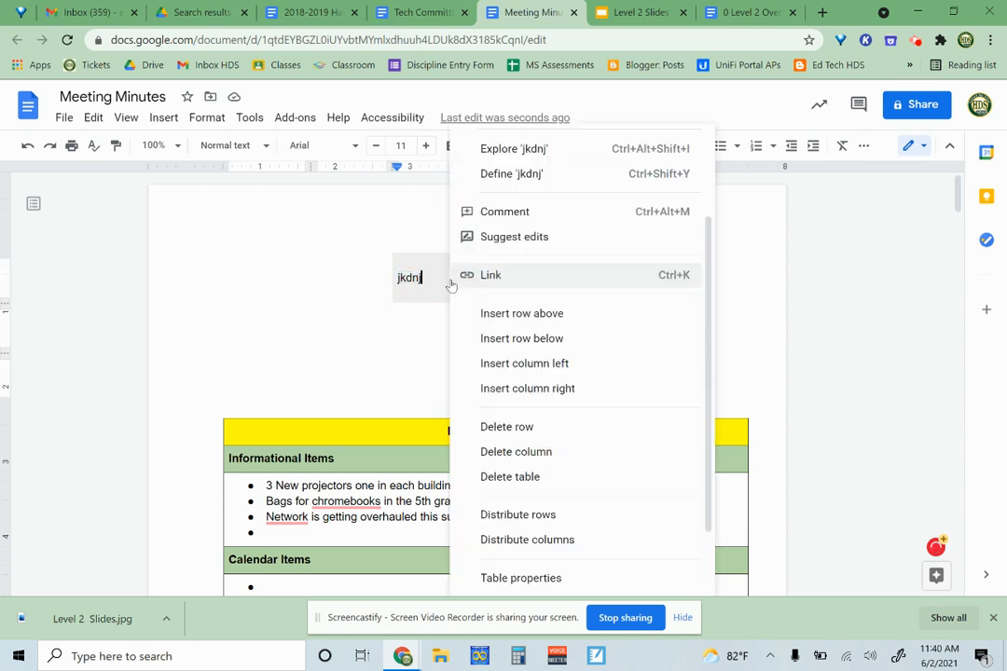
{"action": "left_click", "coordinate": [537, 574]}
{"action": "left_click", "coordinate": [378, 378]}
{"action": "left_click", "coordinate": [388, 393]}
{"action": "left_click", "coordinate": [641, 496]}
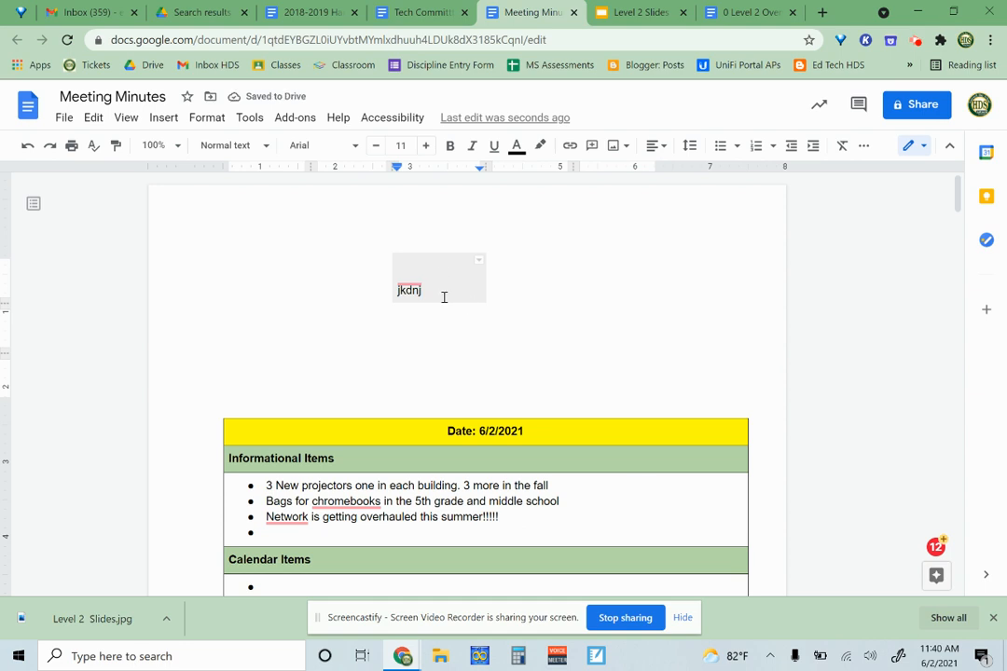
Increase the cell padding slightly in the table properties of the borderless table.
{"action": "right_click", "coordinate": [444, 290]}
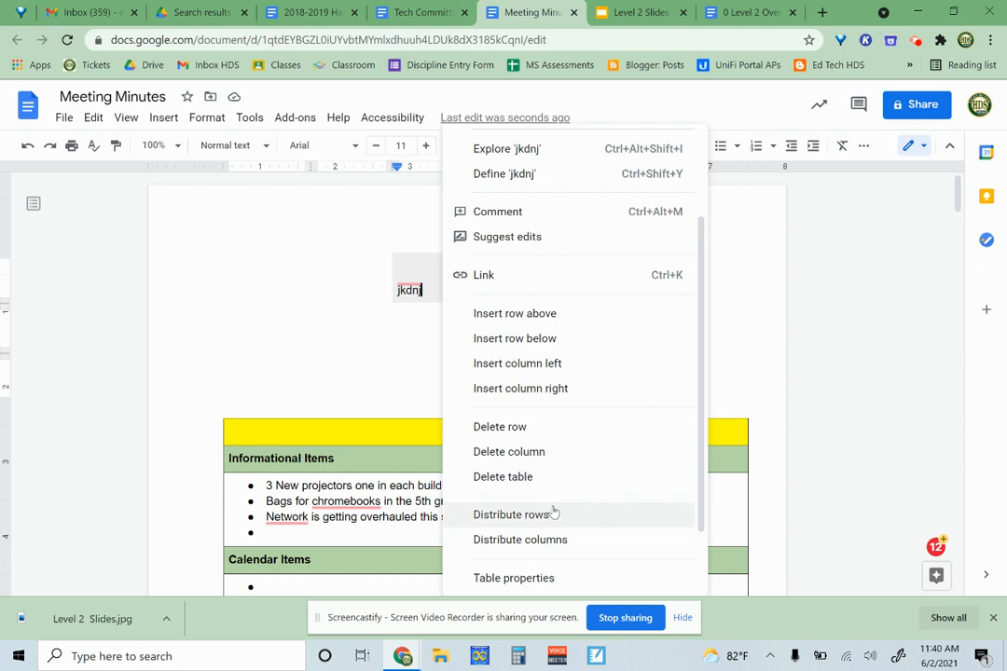
{"action": "left_click", "coordinate": [542, 580]}
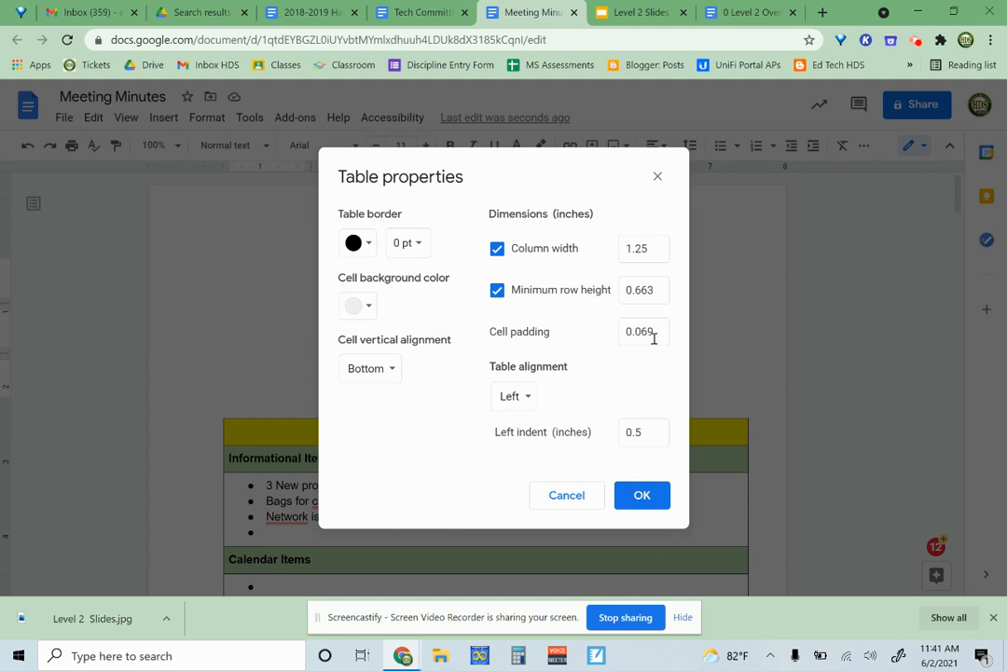
{"action": "left_click_drag", "start_coordinate": [654, 339], "coordinate": [640, 336]}
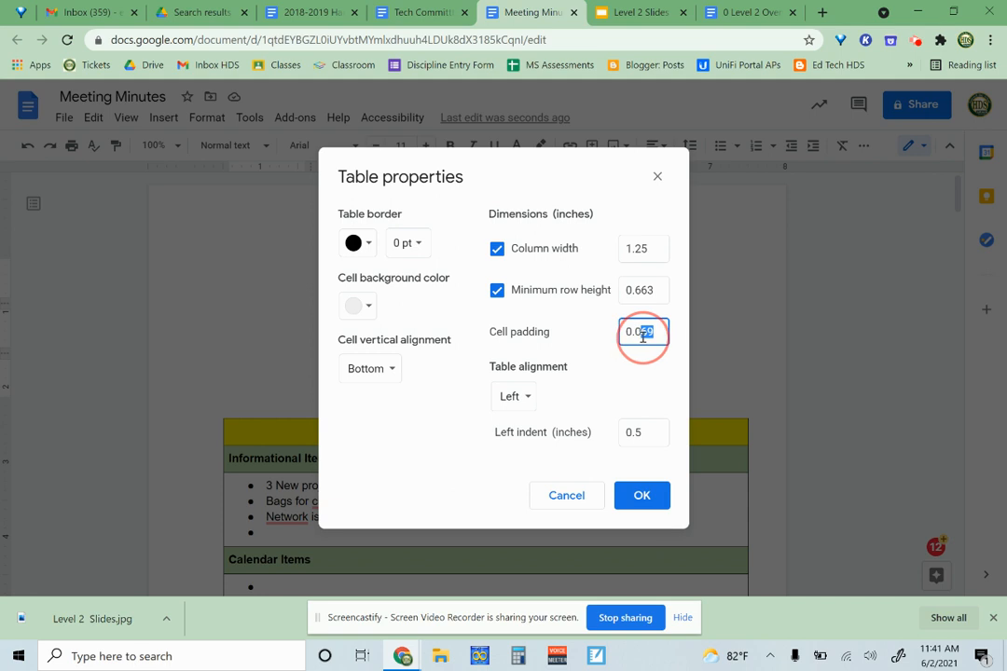
{"action": "type", "text": "8"}
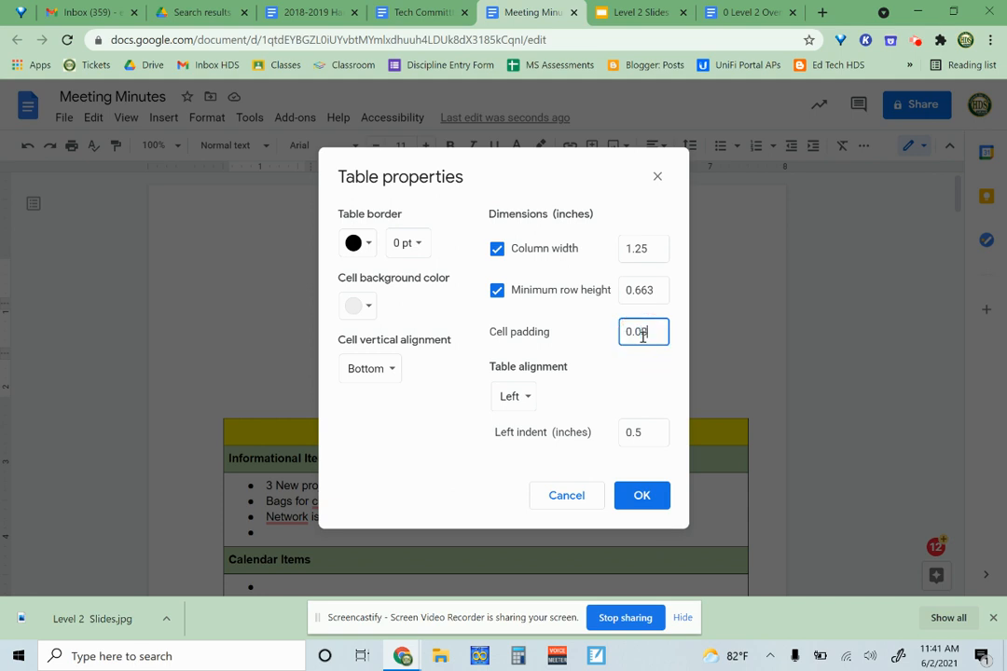
{"action": "left_click", "coordinate": [640, 496]}
Set the borderless table's cell padding to 0.2 inches.
{"action": "left_click_drag", "start_coordinate": [424, 291], "coordinate": [398, 295]}
{"action": "right_click", "coordinate": [398, 295]}
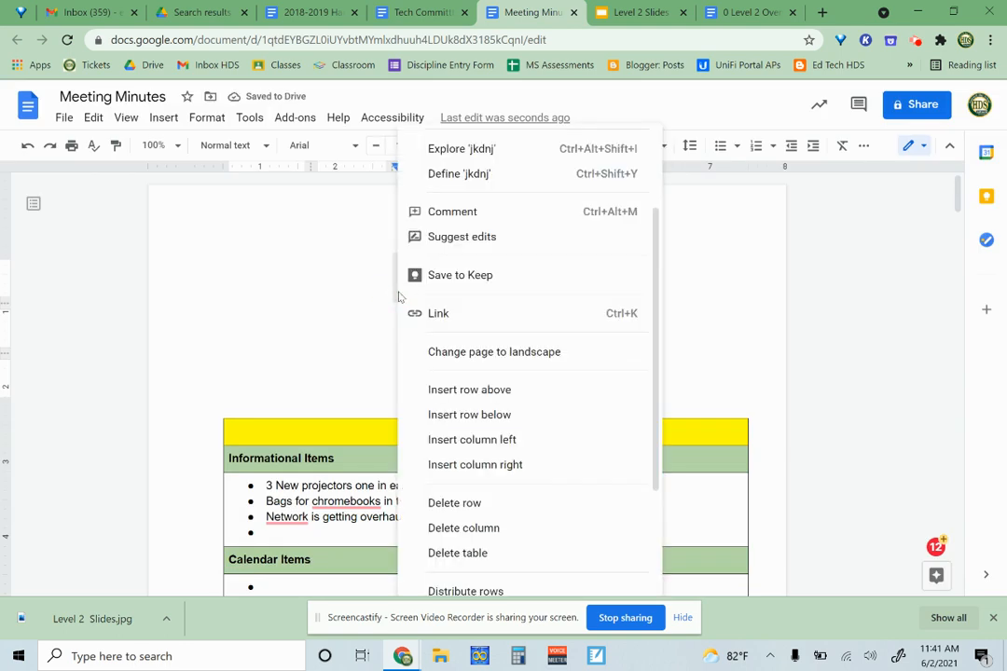
{"action": "scroll", "coordinate": [485, 552], "scroll_direction": "down", "scroll_amount": 3}
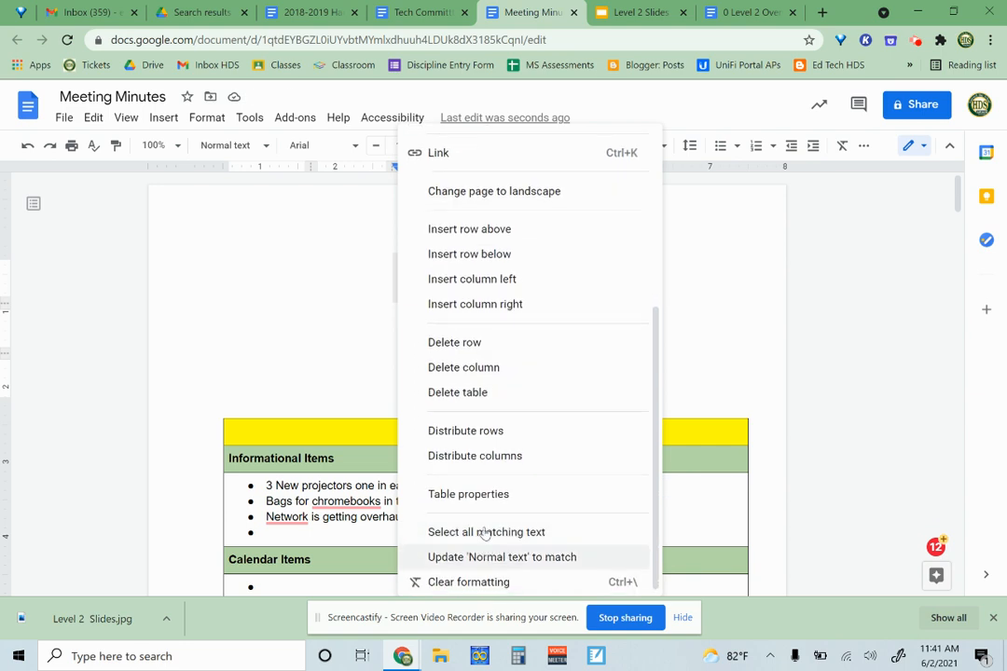
{"action": "left_click", "coordinate": [490, 494]}
{"action": "left_click", "coordinate": [650, 331]}
{"action": "key", "text": "BackSpace"}
{"action": "key", "text": "BackSpace"}
{"action": "type", "text": "1"}
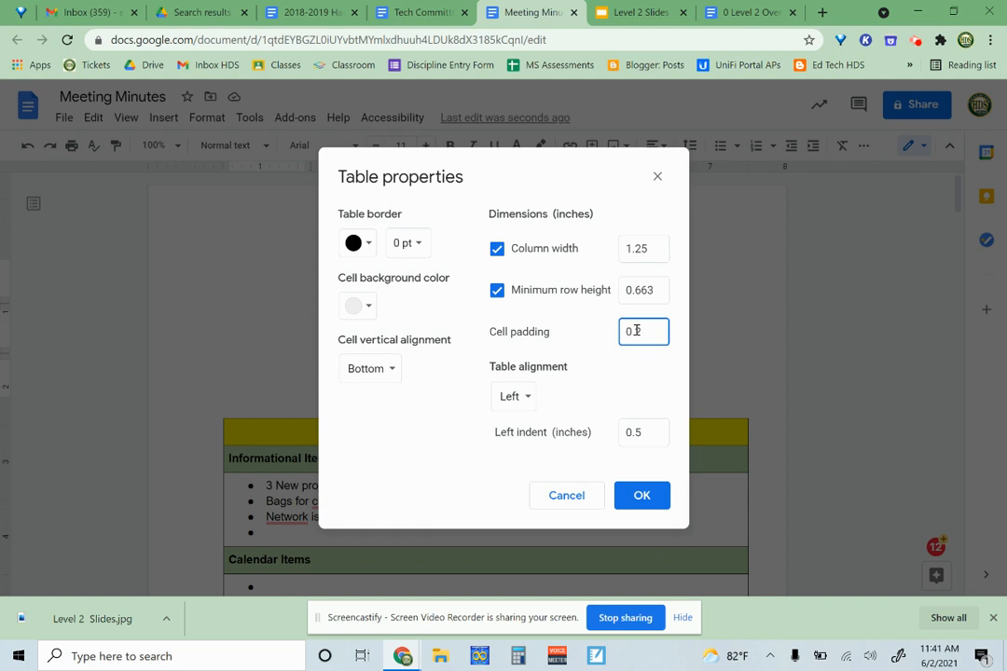
{"action": "key", "text": "Return"}
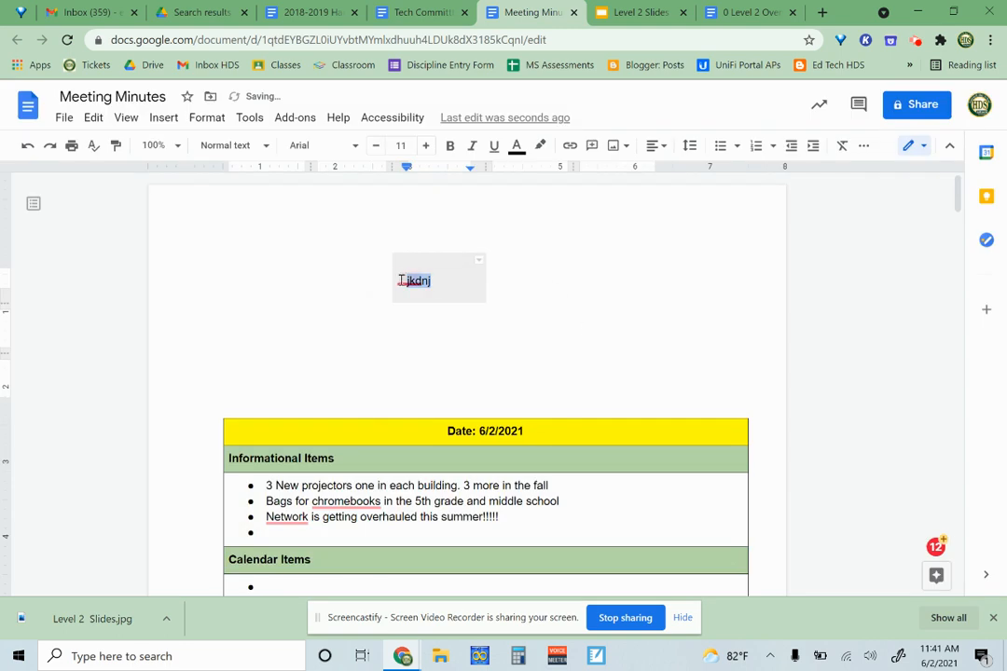
Dismiss the unknown-word suggestion for "jkdnj" and extend the gray cell's text with "ndjdjkll sbns".
{"action": "mouse_move", "coordinate": [401, 280]}
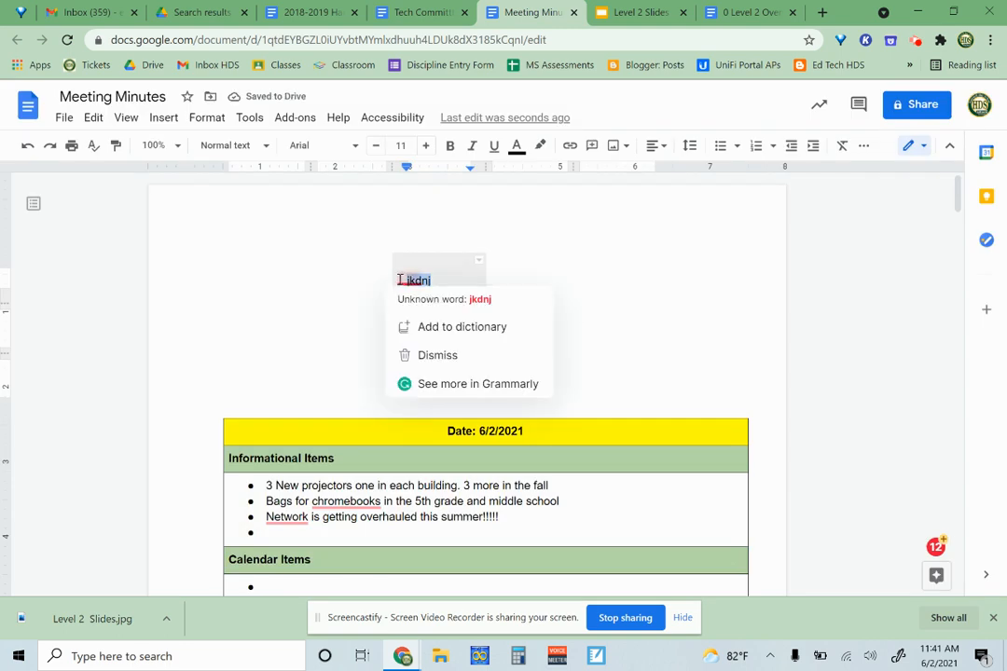
{"action": "left_click", "coordinate": [499, 357]}
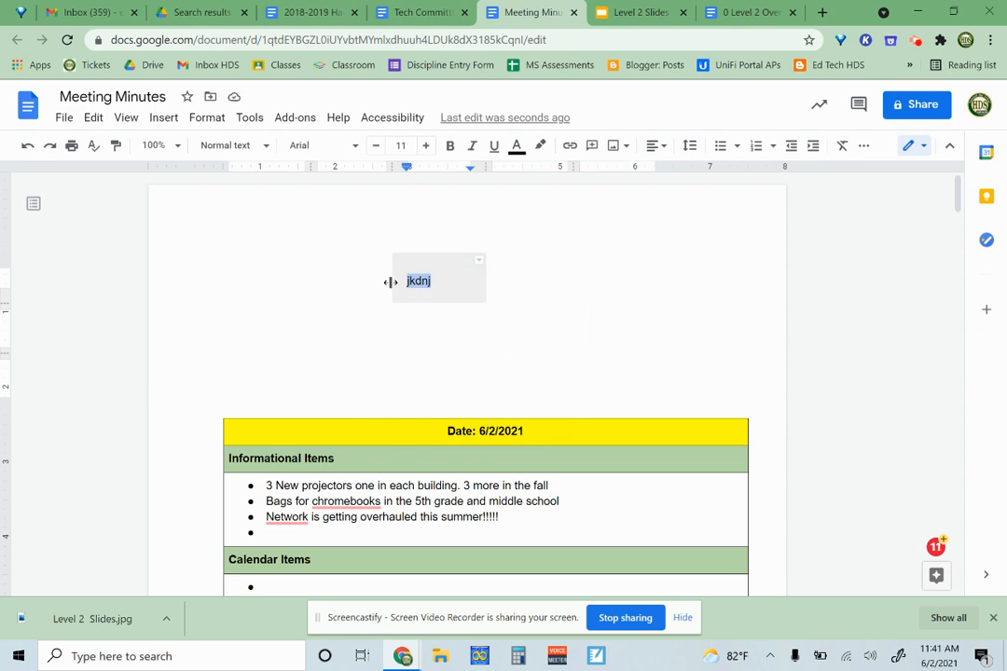
{"action": "left_click", "coordinate": [438, 279]}
{"action": "type", "text": "ndjdjkll"}
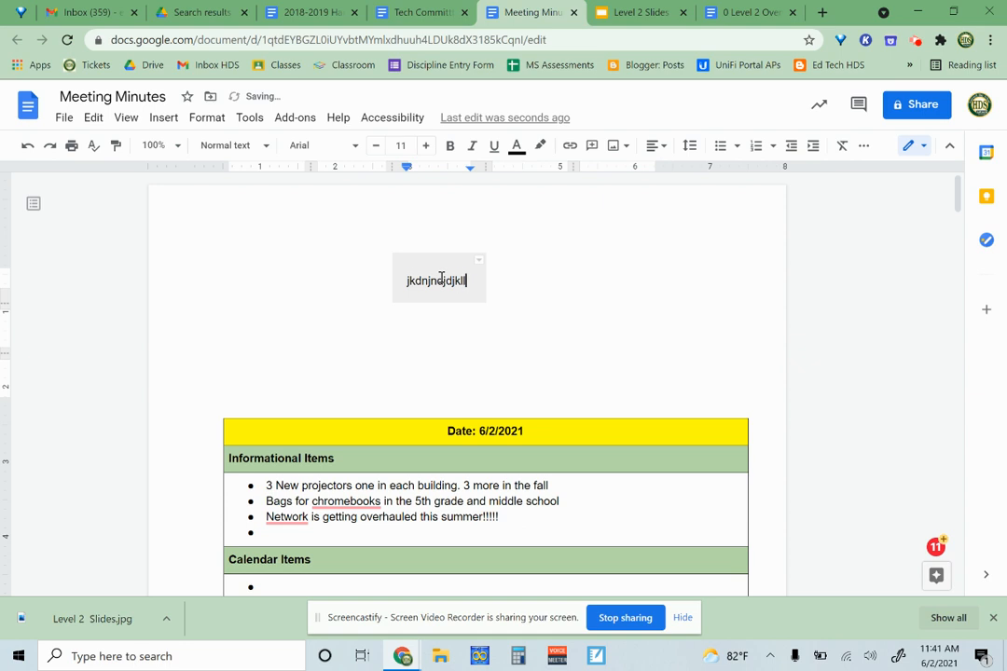
{"action": "type", "text": " sbns"}
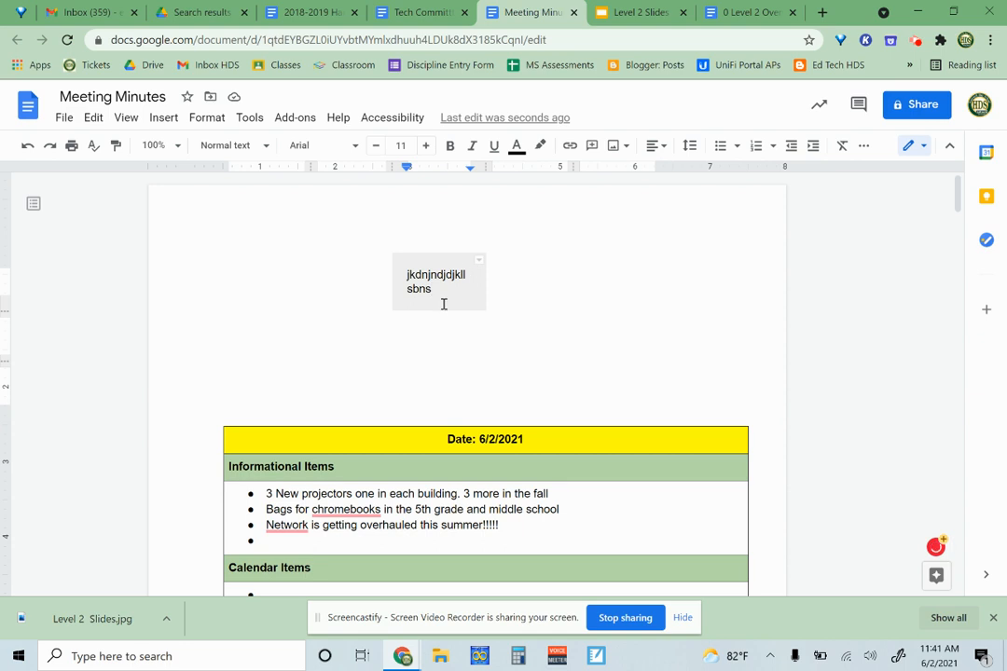
Set the borderless table's alignment on the page to Center.
{"action": "right_click", "coordinate": [443, 304]}
{"action": "left_click", "coordinate": [485, 495]}
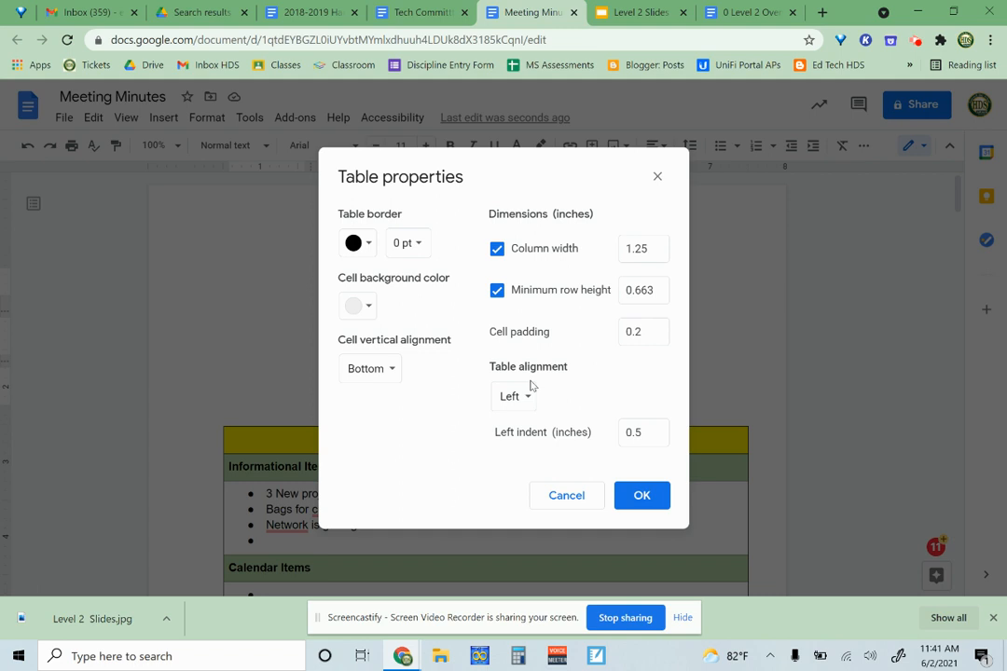
{"action": "left_click", "coordinate": [528, 397]}
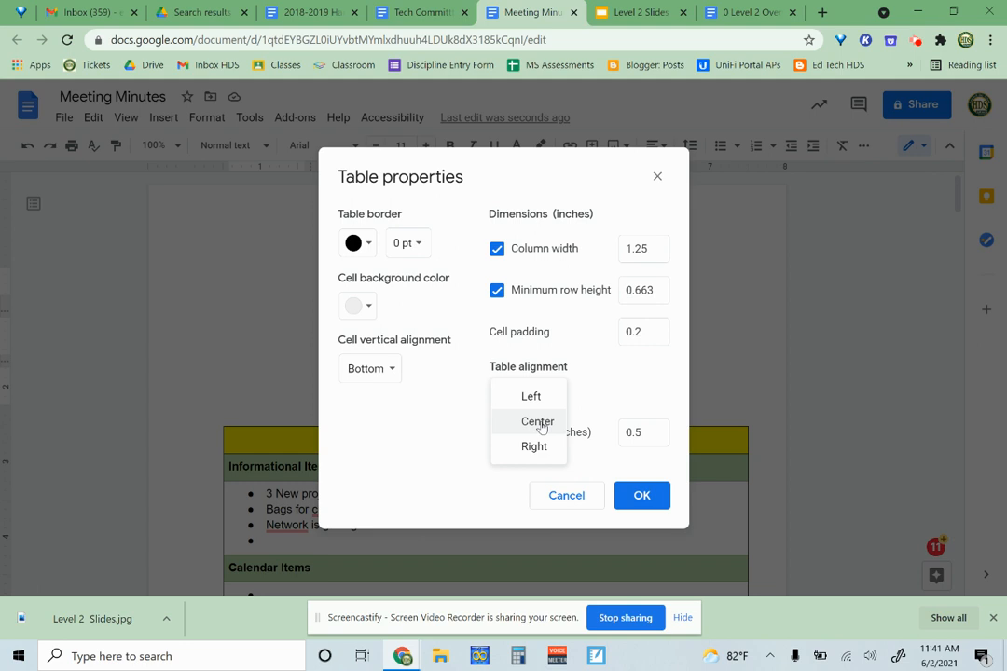
{"action": "left_click", "coordinate": [538, 422]}
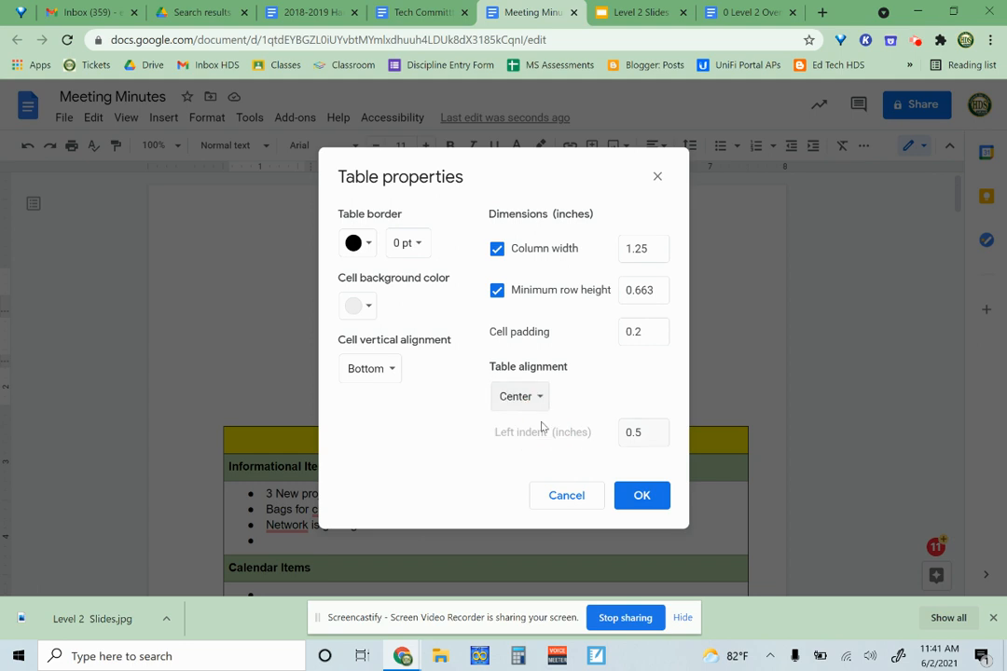
{"action": "left_click", "coordinate": [645, 501]}
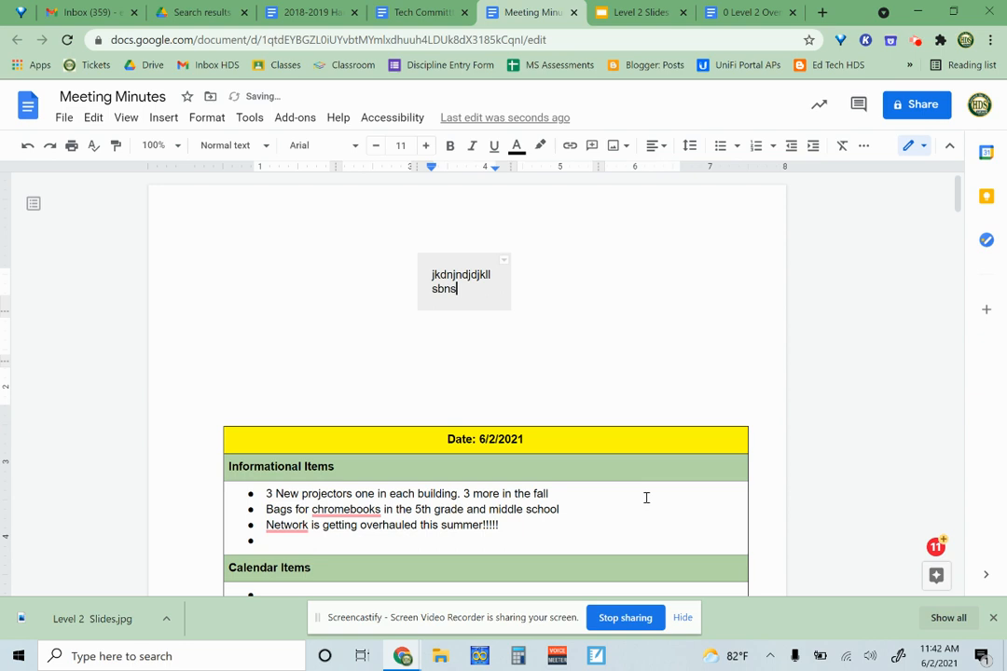
Delete the end of the gray cell's text, keeping only "jkdn".
{"action": "left_click", "coordinate": [479, 284]}
{"action": "key", "text": "BackSpace"}
{"action": "key", "text": "BackSpace"}
{"action": "key", "text": "BackSpace"}
{"action": "key", "text": "BackSpace"}
{"action": "key", "text": "BackSpace"}
{"action": "key", "text": "BackSpace"}
{"action": "key", "text": "BackSpace"}
{"action": "key", "text": "BackSpace"}
{"action": "key", "text": "BackSpace"}
{"action": "key", "text": "BackSpace"}
{"action": "key", "text": "BackSpace"}
{"action": "key", "text": "BackSpace"}
{"action": "key", "text": "BackSpace"}
{"action": "key", "text": "BackSpace"}
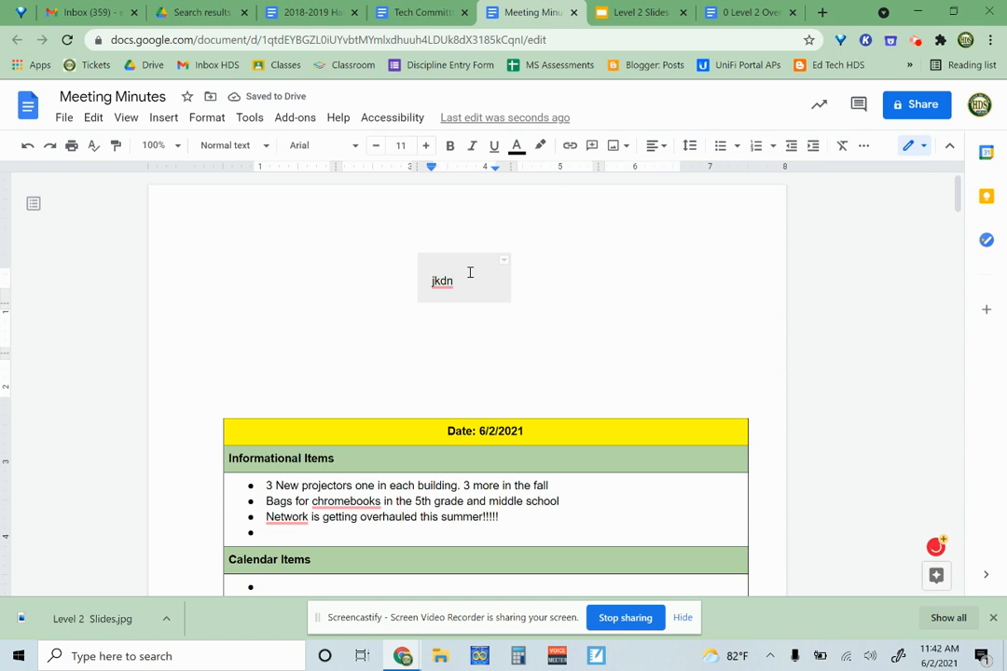
Try center, left and right alignment on the gray cell's text and return it to left alignment.
{"action": "key", "text": "ctrl+shift+e"}
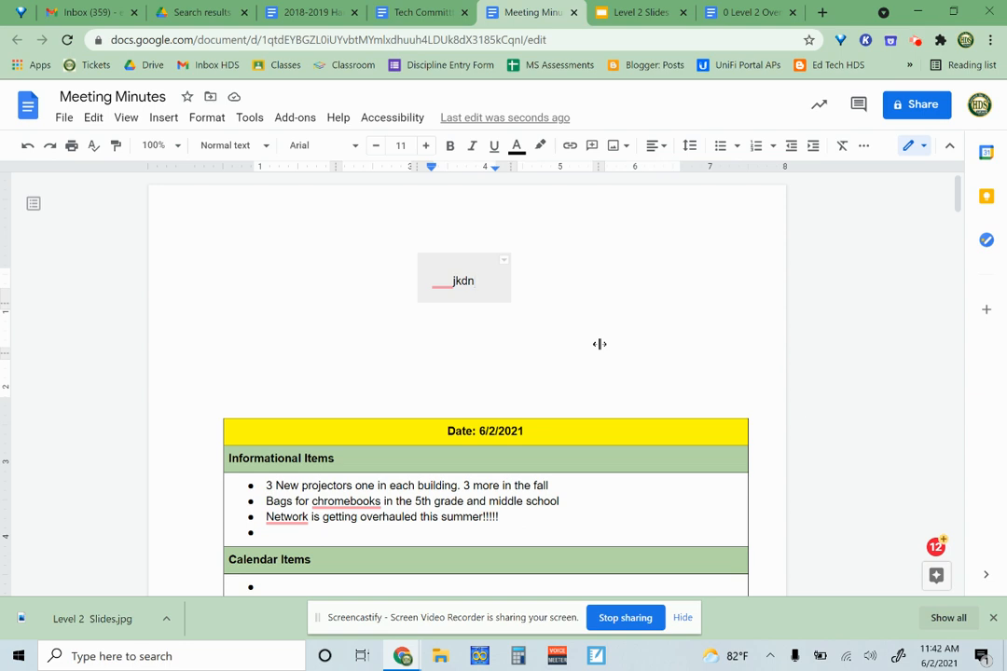
{"action": "key", "text": "ctrl+shift+l"}
{"action": "key", "text": "ctrl+shift+r"}
{"action": "key", "text": "ctrl+shift+l"}
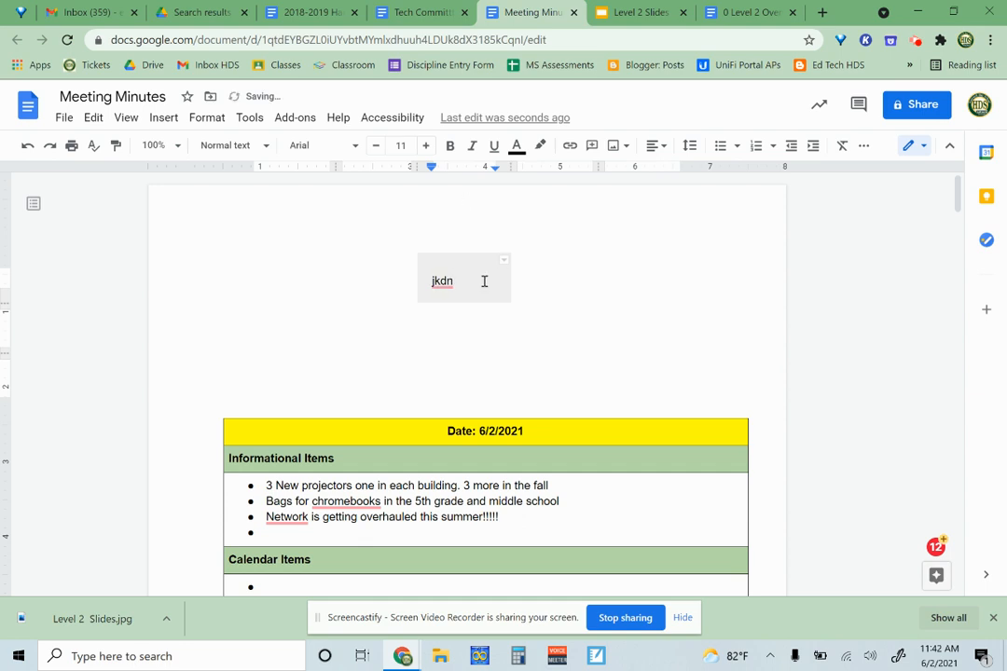